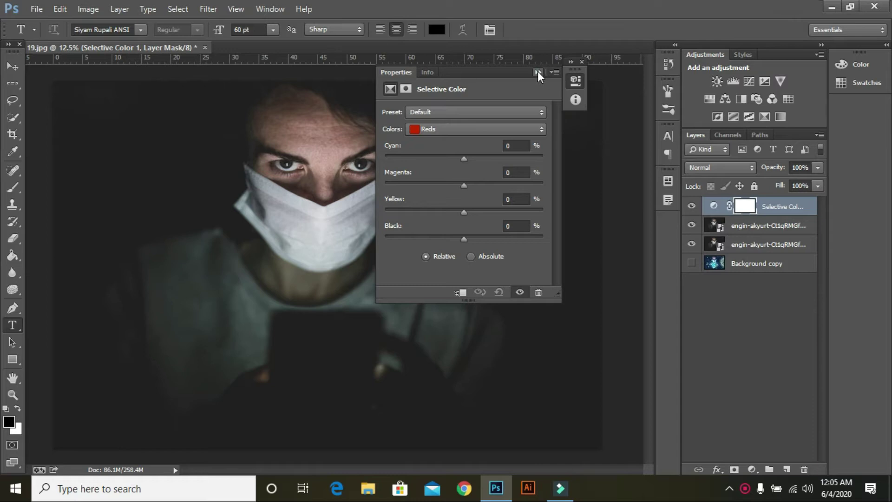
# Hide the Selective Color layer and add a Color Lookup adjustment layer directly above the upper portrait photo layer.
pyautogui.click(692, 205)
pyautogui.click(715, 236)
pyautogui.click(752, 470)
pyautogui.click(787, 382)
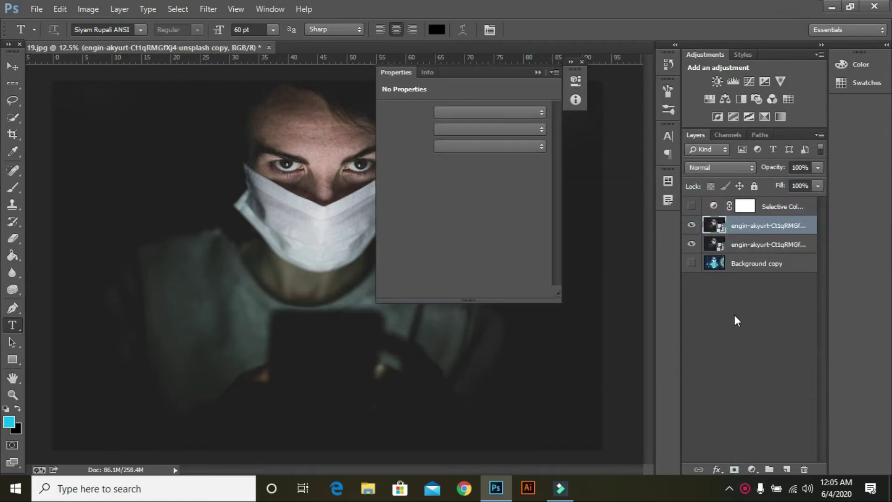
# Try several 3DLUT presets on the Color Lookup layer, settle on EdgyAmber.3DL and collapse the adjustment's properties.
pyautogui.click(501, 111)
pyautogui.click(477, 188)
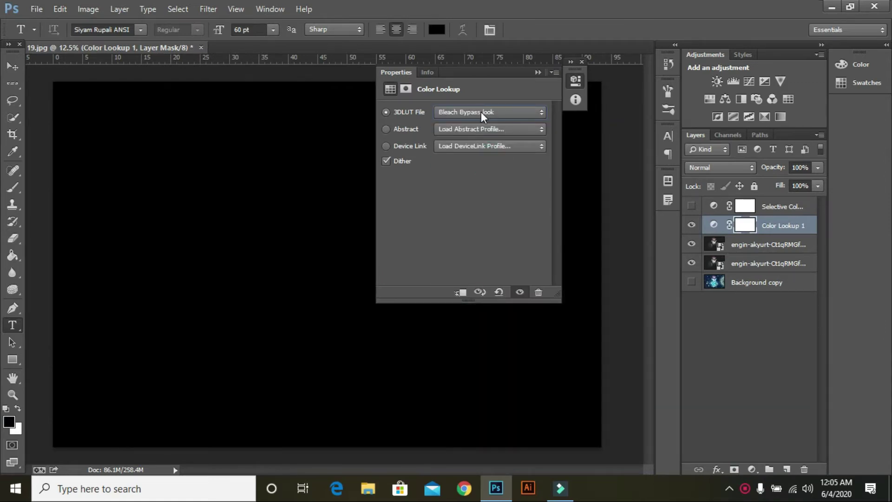
pyautogui.press('Down')
pyautogui.press('Down')
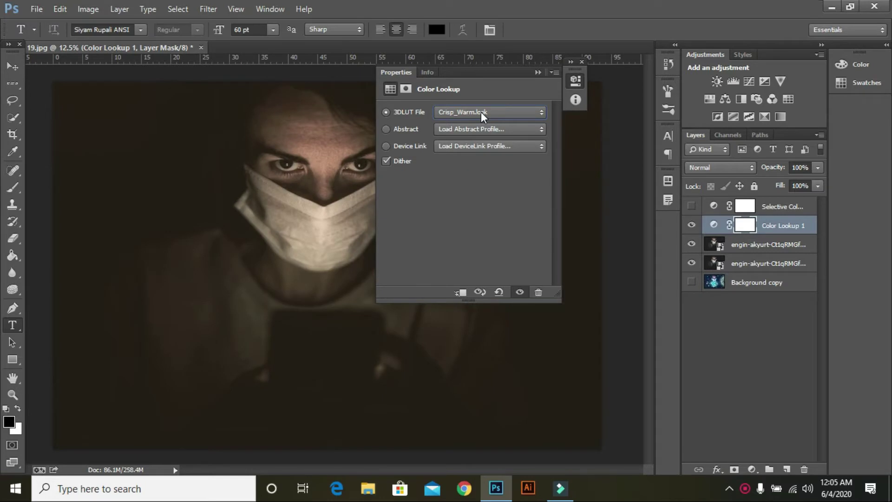
pyautogui.press('Down')
pyautogui.press('Down')
pyautogui.press('Down')
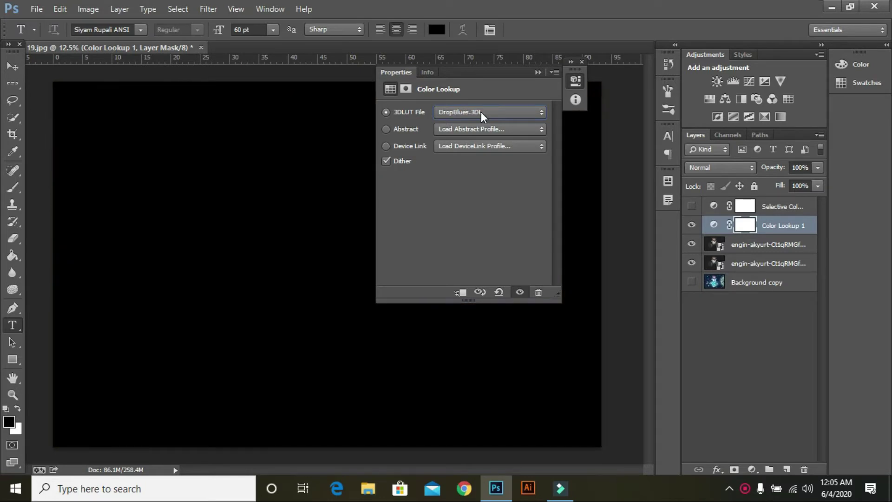
pyautogui.press('Down')
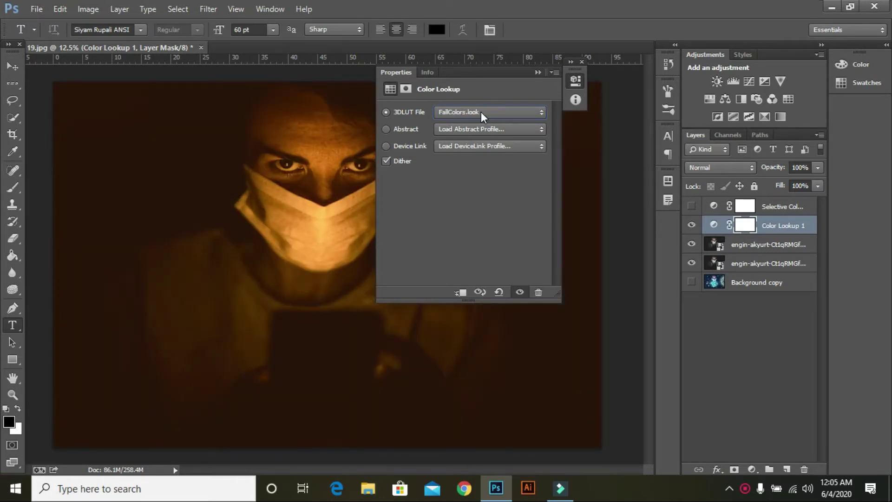
pyautogui.press('Up')
pyautogui.click(495, 112)
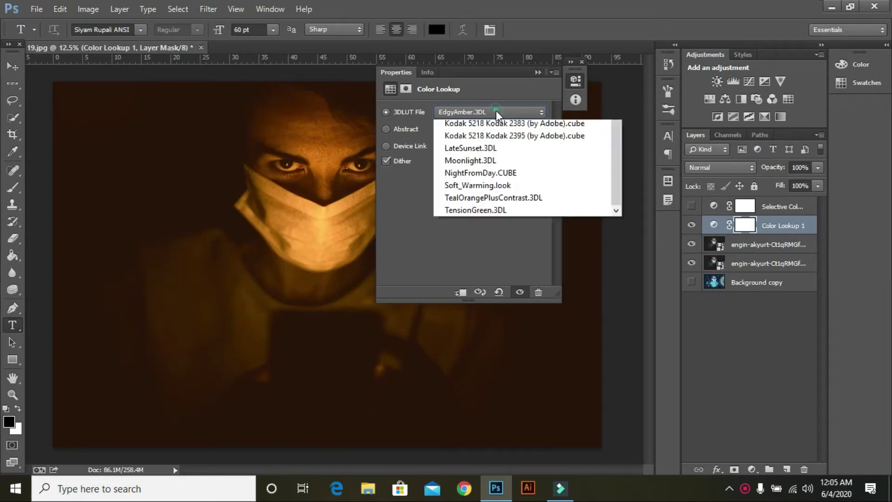
pyautogui.click(537, 74)
pyautogui.click(537, 74)
# Toggle the Color Lookup layer's visibility several times to compare the portrait with and without the amber grading.
pyautogui.click(692, 226)
pyautogui.click(693, 226)
pyautogui.click(693, 226)
pyautogui.click(693, 226)
pyautogui.click(693, 227)
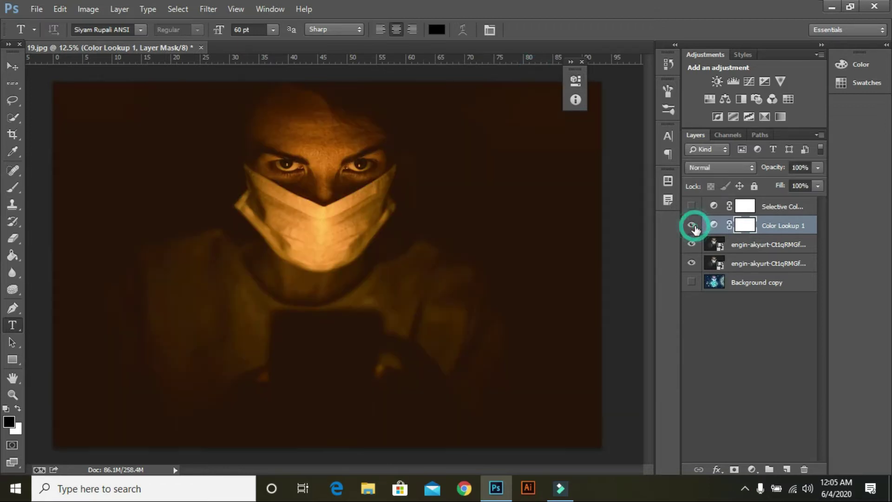
pyautogui.click(817, 169)
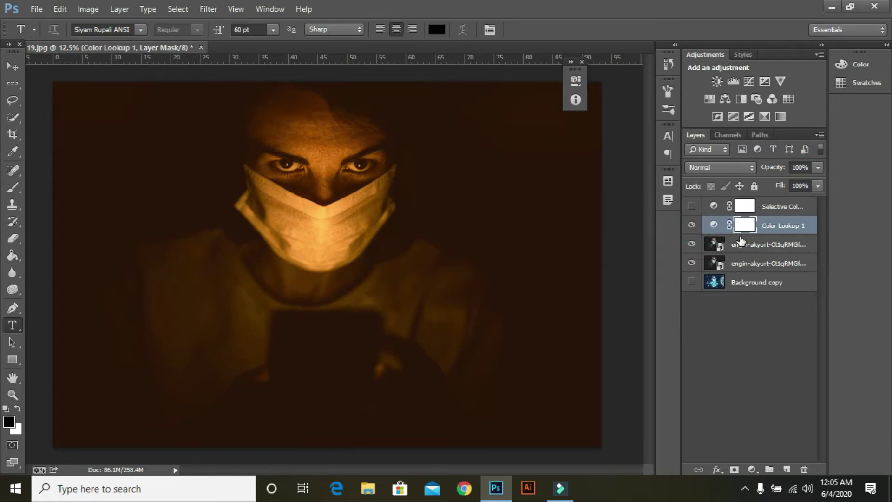
pyautogui.click(752, 470)
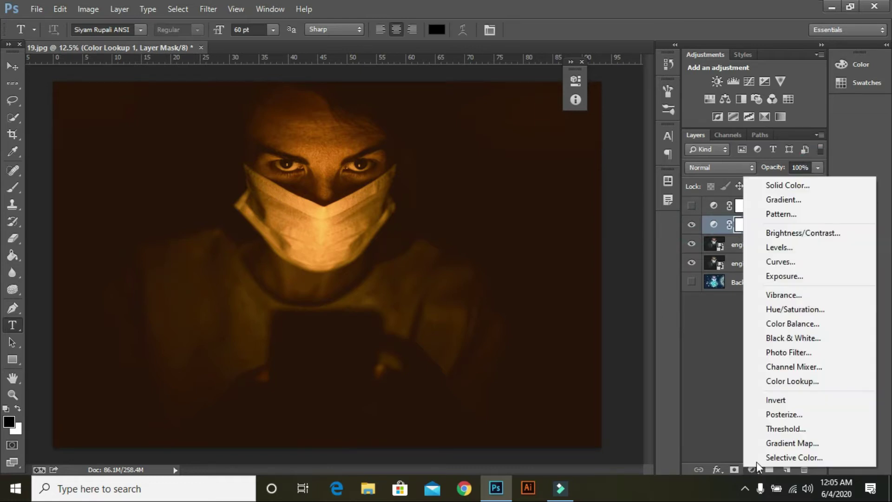
pyautogui.click(760, 457)
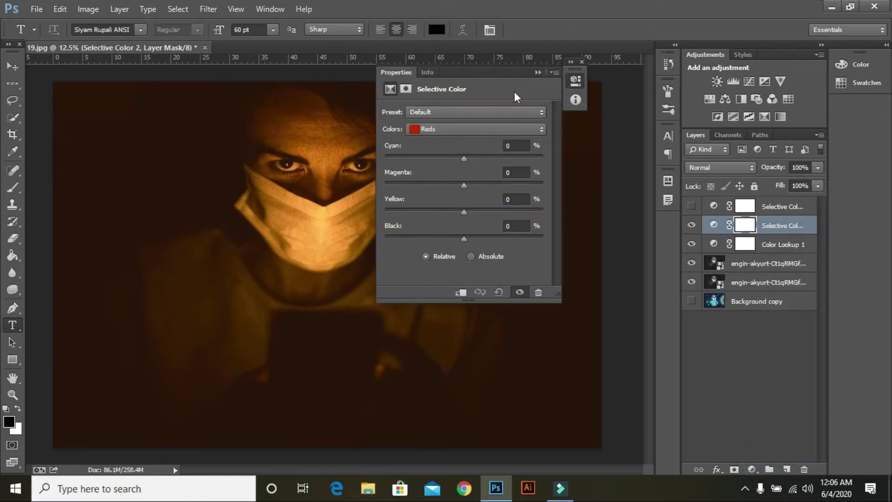
pyautogui.click(538, 73)
pyautogui.click(804, 469)
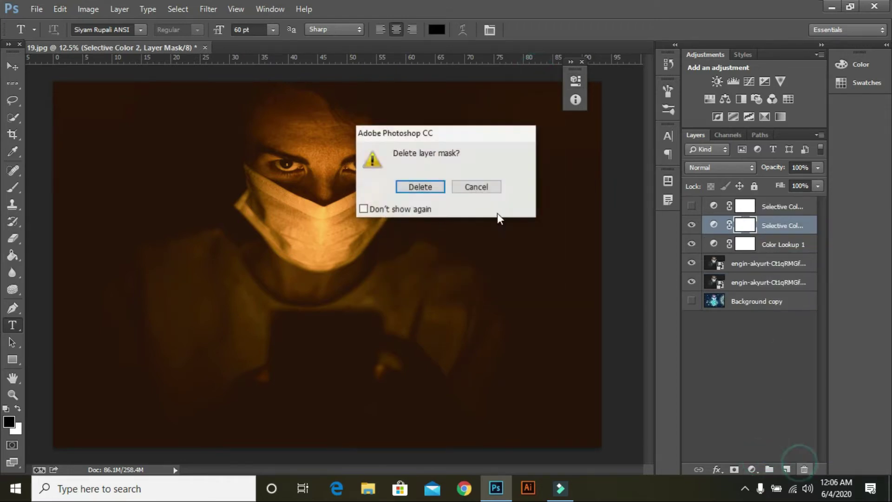
pyautogui.click(409, 186)
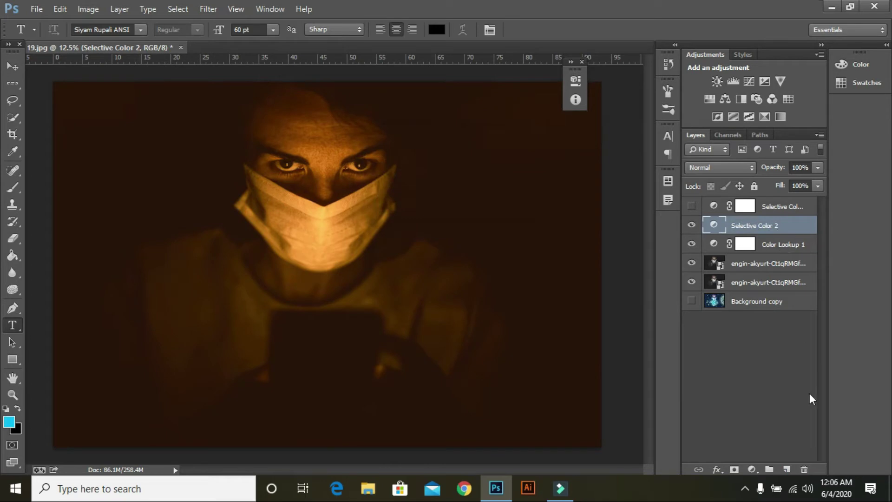
pyautogui.click(805, 470)
pyautogui.click(398, 185)
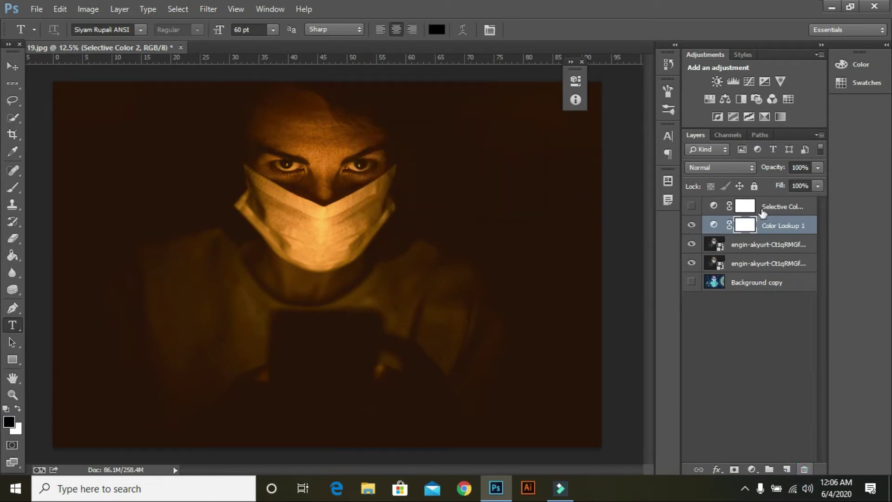
pyautogui.click(771, 207)
pyautogui.click(756, 229)
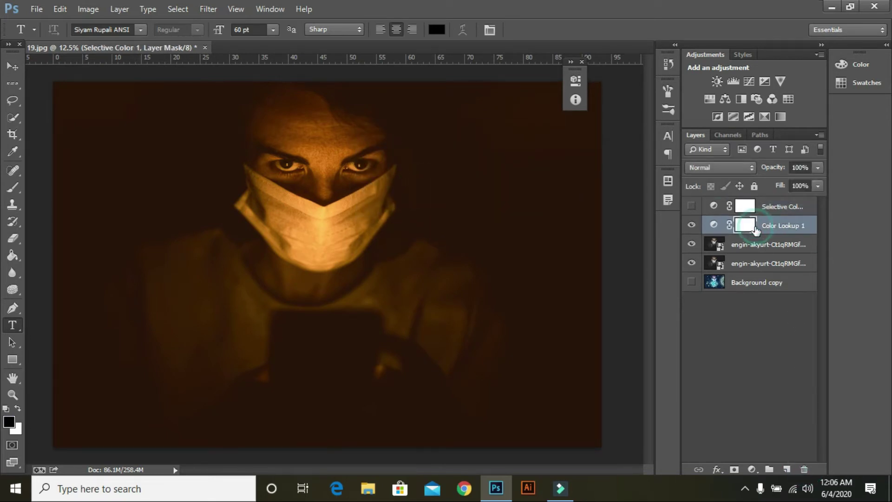
# Try a Color Balance adjustment layer above Color Lookup with midtones Cyan/Red at +18 and Magenta/Green at +49, and compare it on and off.
pyautogui.click(752, 469)
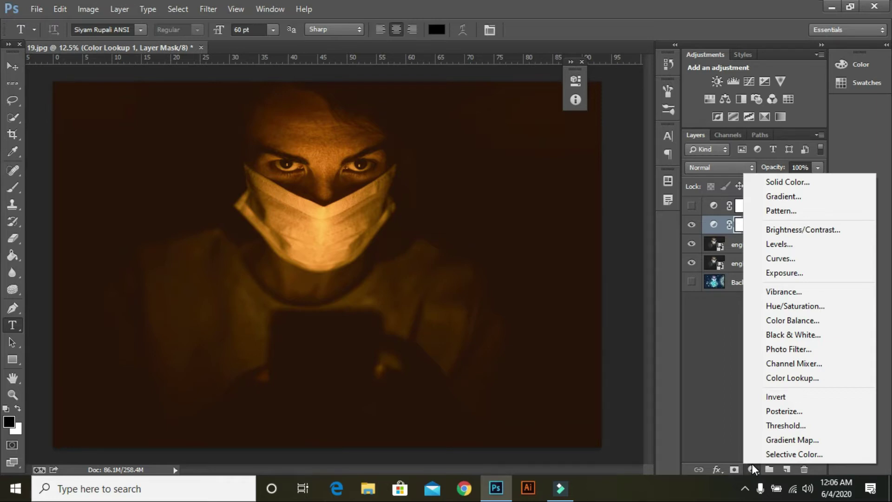
pyautogui.click(785, 322)
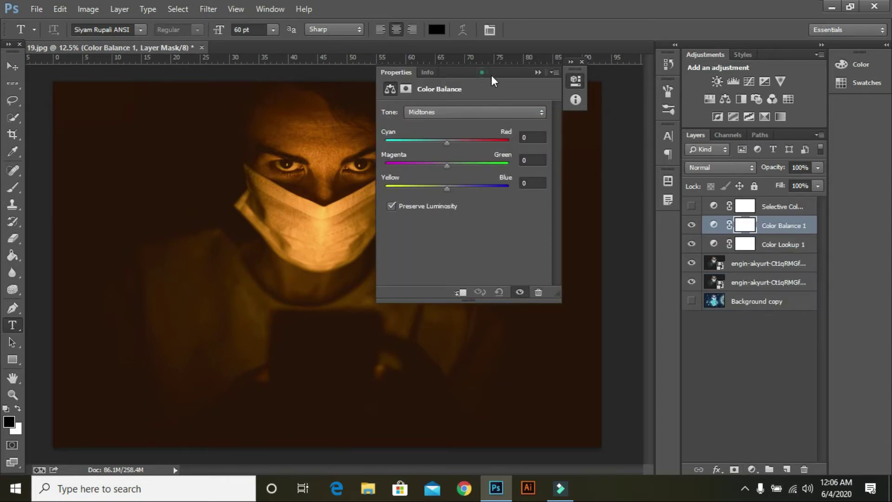
pyautogui.moveTo(492, 76); pyautogui.dragTo(582, 84)
pyautogui.moveTo(539, 151); pyautogui.dragTo(569, 171)
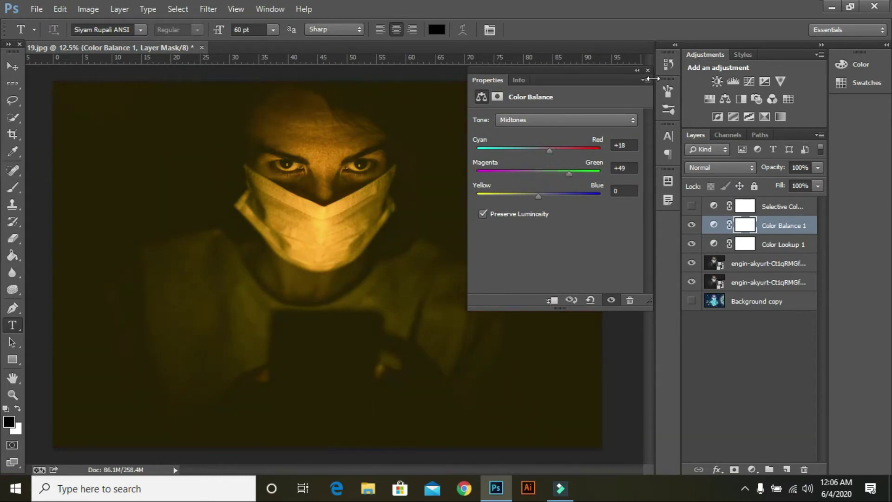
pyautogui.click(637, 71)
pyautogui.click(691, 228)
pyautogui.click(691, 228)
# Delete the Color Balance layer together with its mask.
pyautogui.click(804, 469)
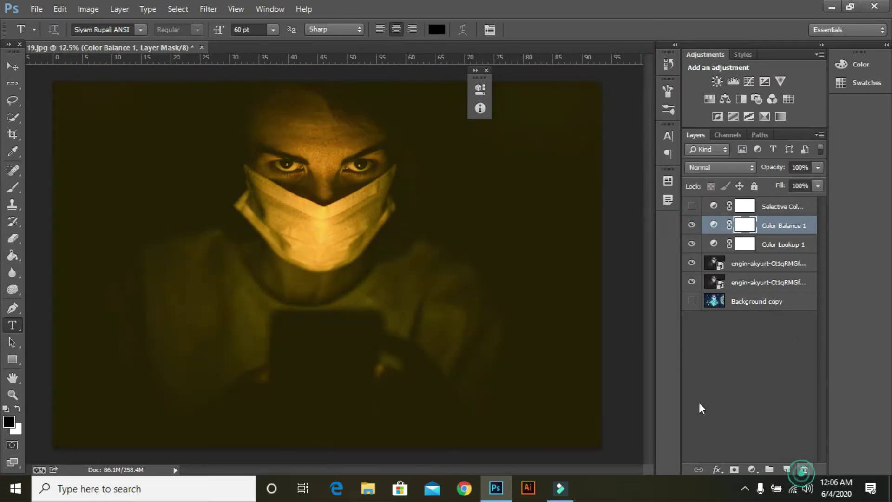
pyautogui.click(418, 191)
pyautogui.click(805, 470)
pyautogui.click(420, 185)
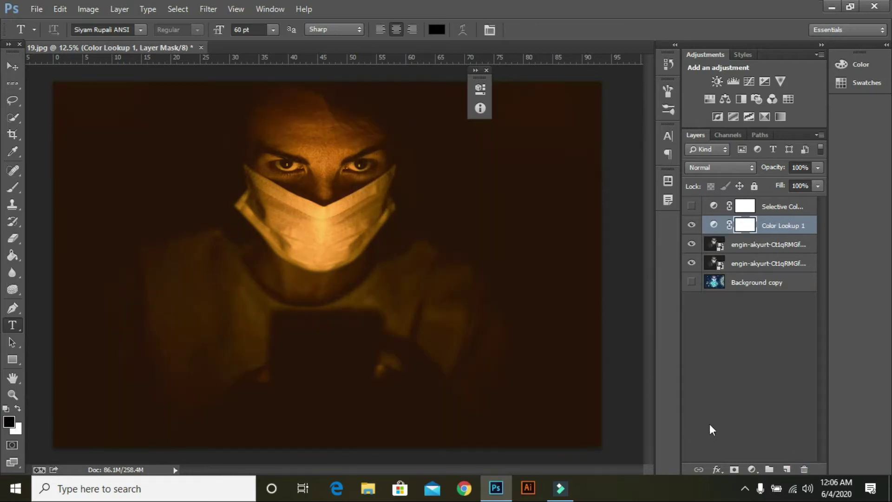
# Open the particle image maxresdefault-1536x864 from the 19 folder on the Desktop.
pyautogui.click(36, 11)
pyautogui.click(41, 15)
pyautogui.click(48, 35)
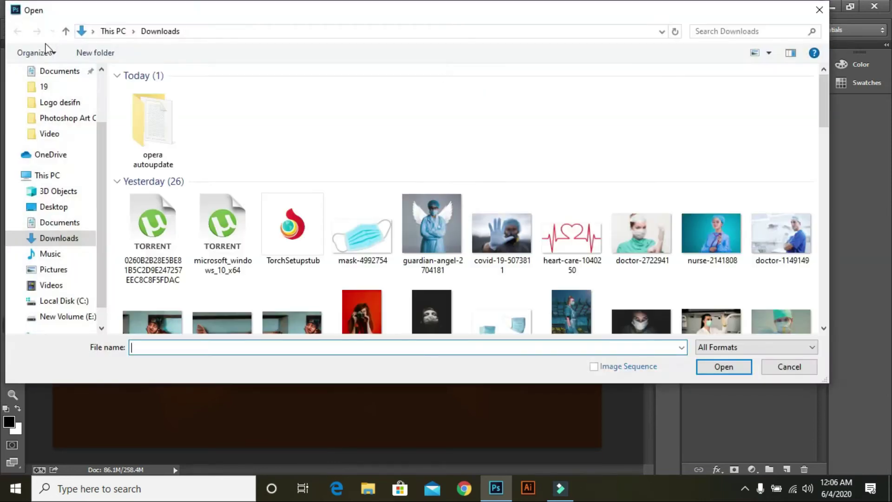
pyautogui.click(52, 87)
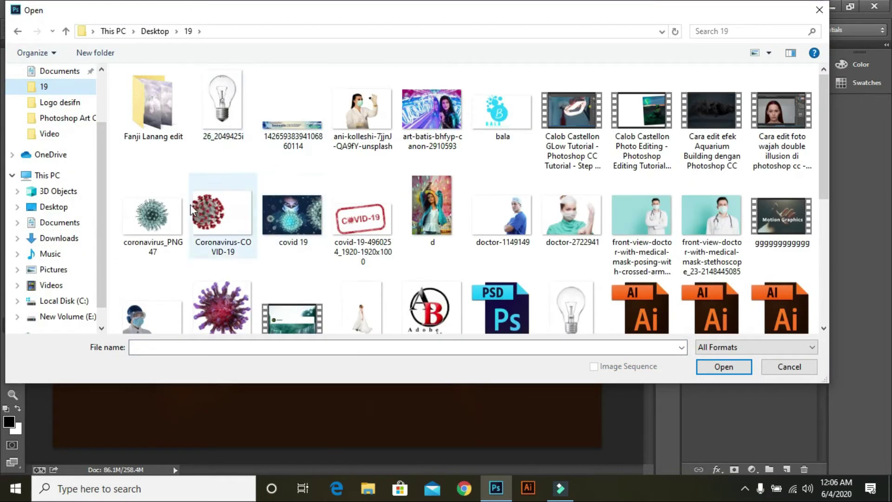
pyautogui.click(141, 215)
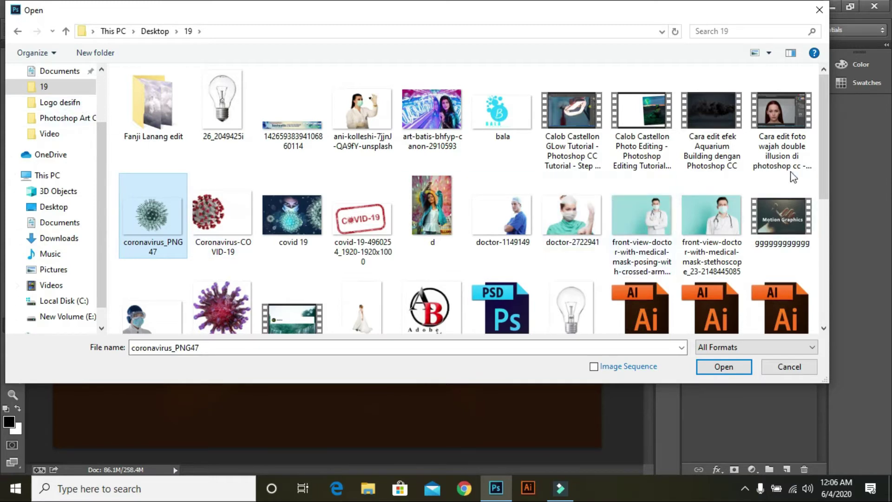
pyautogui.moveTo(822, 163); pyautogui.dragTo(819, 297)
pyautogui.click(283, 163)
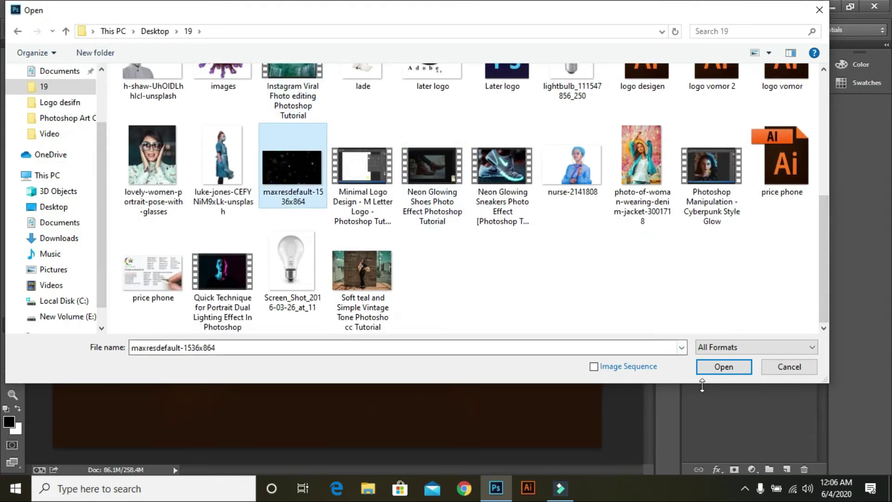
pyautogui.click(724, 367)
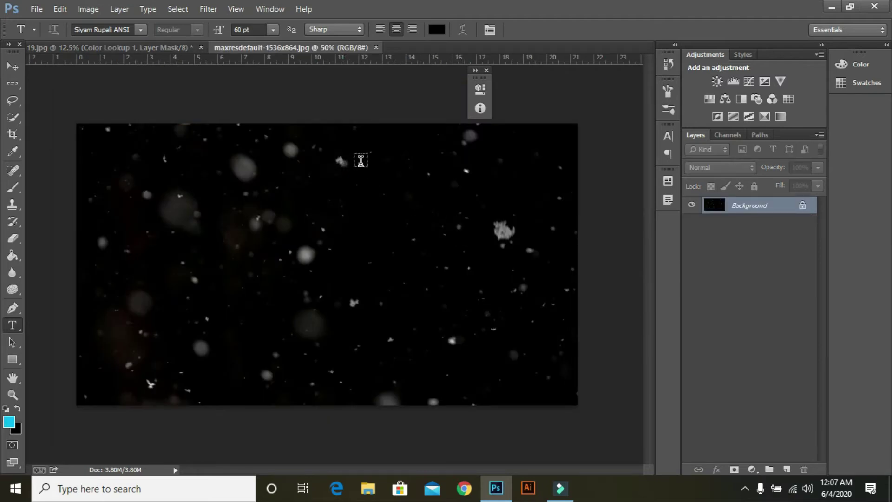
# Open the image coronavirus_PNG47 from the 19 folder.
pyautogui.click(36, 9)
pyautogui.click(45, 29)
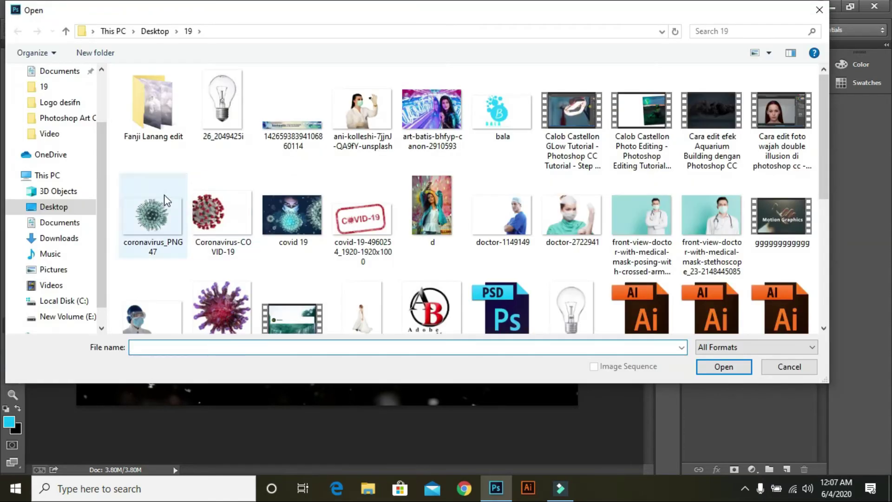
pyautogui.click(153, 214)
pyautogui.click(724, 366)
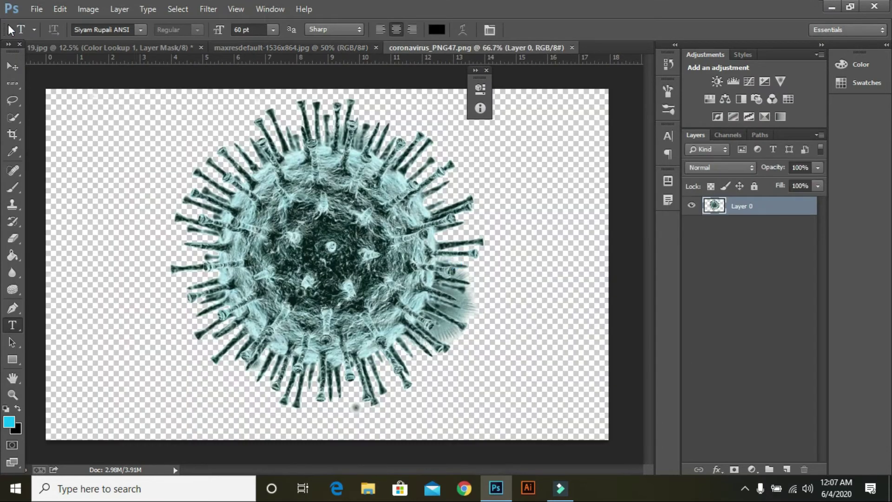
# Bring the virus image into the 19.jpg document with the Move tool and enlarge it to about 345% over the man's chest.
pyautogui.click(12, 66)
pyautogui.moveTo(325, 202); pyautogui.dragTo(311, 298)
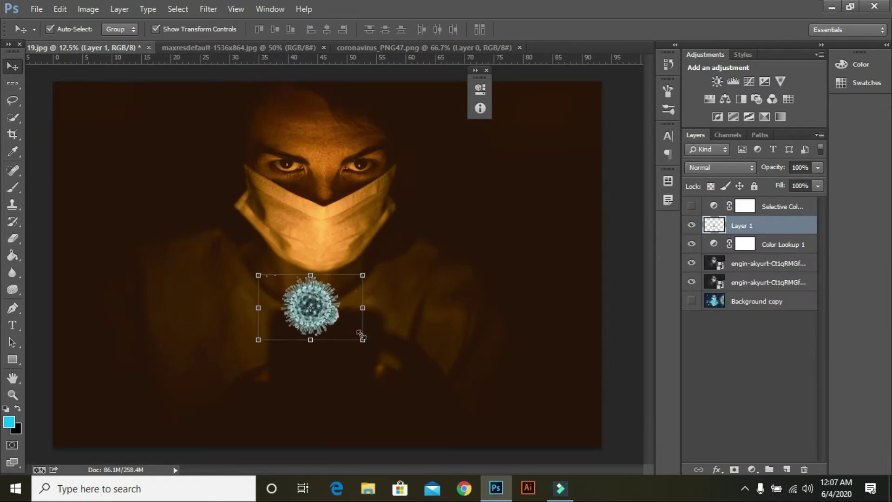
pyautogui.moveTo(362, 339); pyautogui.dragTo(576, 461)
pyautogui.moveTo(262, 278); pyautogui.dragTo(216, 238)
pyautogui.moveTo(377, 286); pyautogui.dragTo(322, 286)
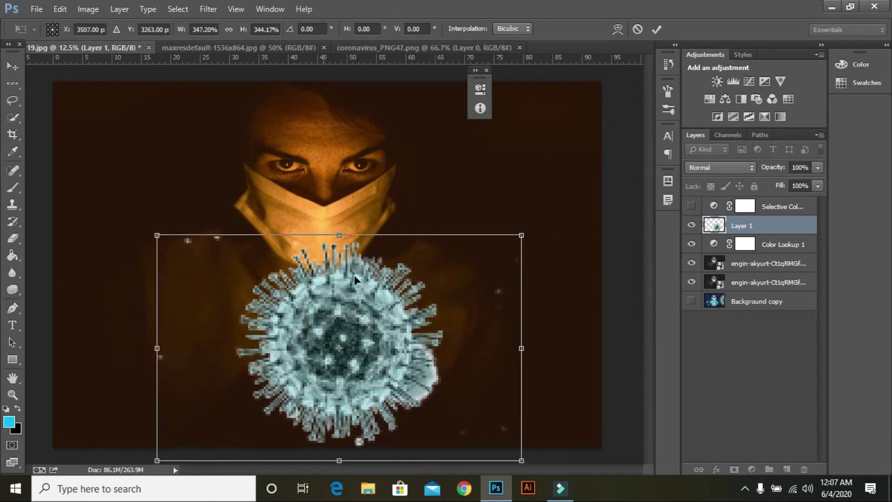
# Rotate the virus about 11°, enlarge it to about 380% by 376%, and apply the transform.
pyautogui.click(526, 226)
pyautogui.moveTo(535, 227); pyautogui.dragTo(604, 240)
pyautogui.moveTo(349, 311); pyautogui.dragTo(345, 308)
pyautogui.moveTo(171, 201); pyautogui.dragTo(150, 183)
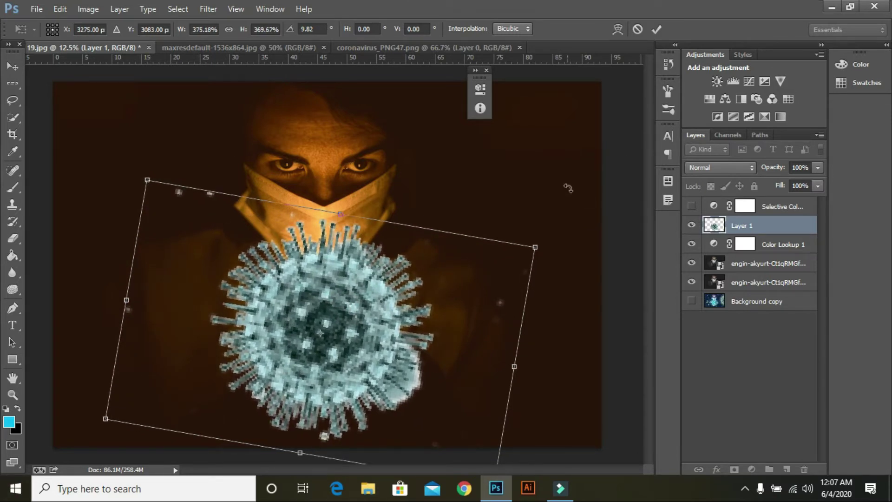
pyautogui.moveTo(538, 243); pyautogui.dragTo(575, 223)
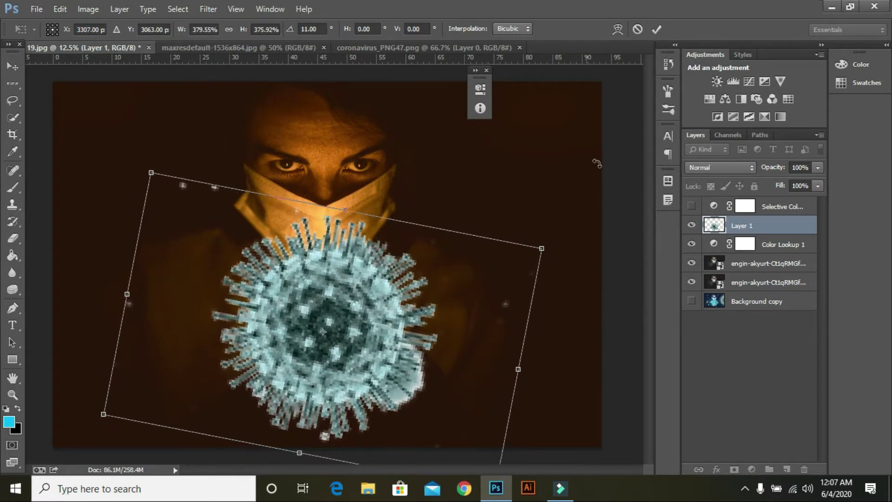
pyautogui.click(655, 29)
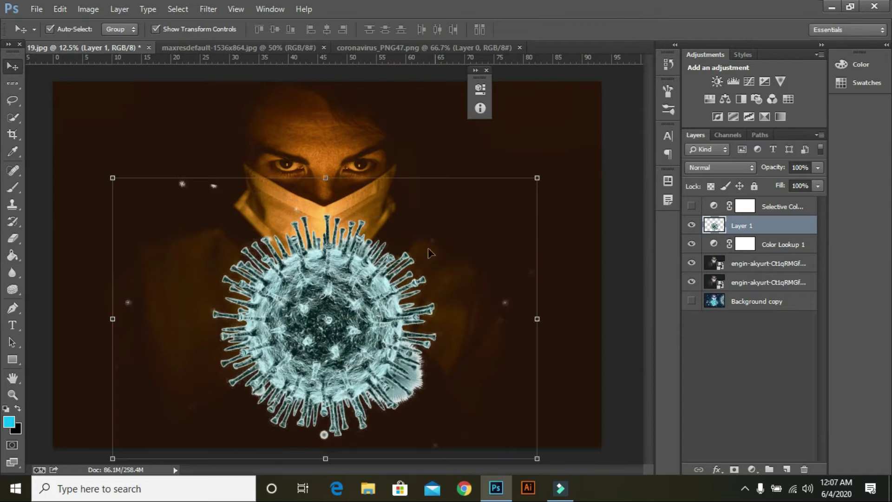
# Duplicate the Layer 1 virus, enlarge the copy to about 134% by 129%, and shift it up and right of the original.
pyautogui.moveTo(756, 227); pyautogui.dragTo(786, 467)
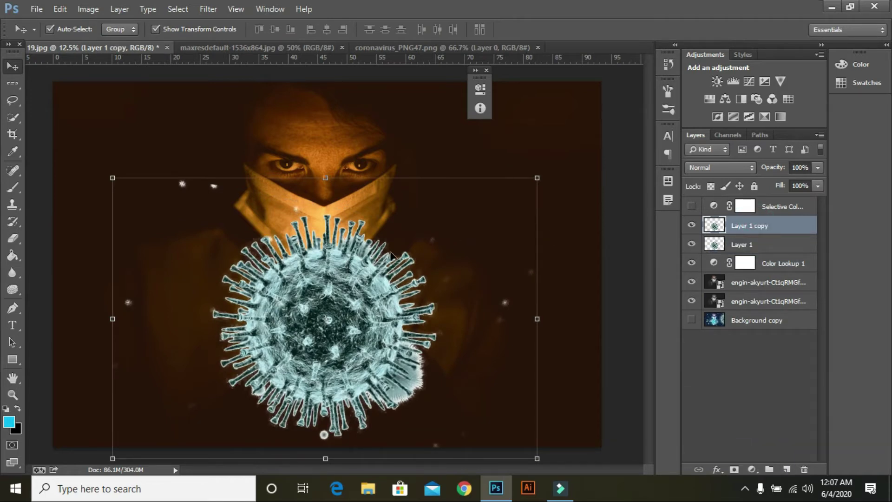
pyautogui.moveTo(537, 177); pyautogui.dragTo(683, 96)
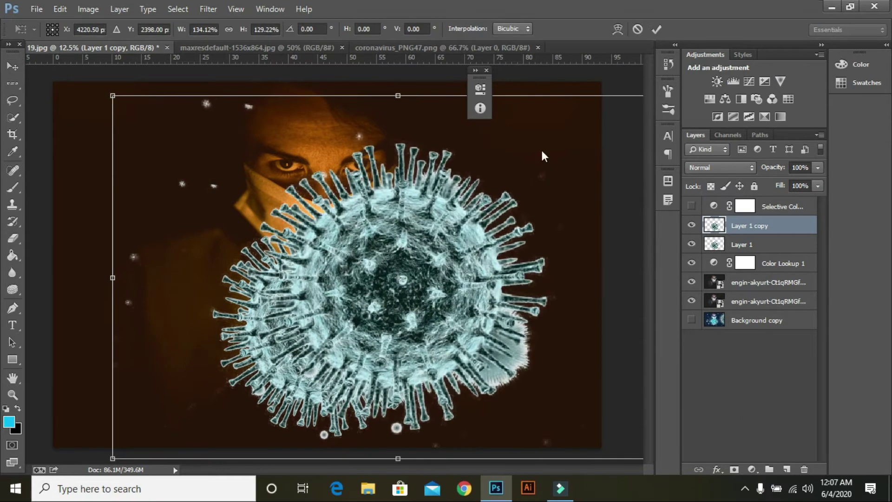
pyautogui.moveTo(333, 258); pyautogui.dragTo(394, 203)
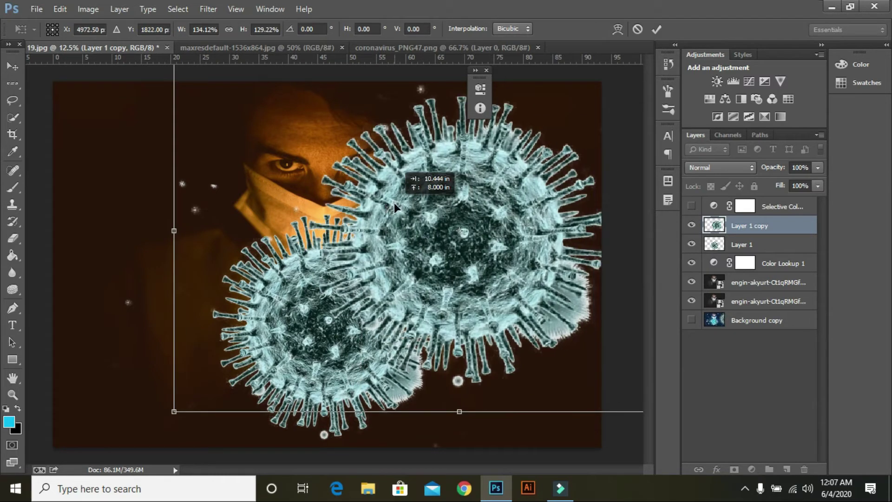
# Rotate the virus copy about 86°, move it partly past the canvas's right edge at about 139% by 133%, and apply the transform.
pyautogui.moveTo(178, 424); pyautogui.dragTo(298, 135)
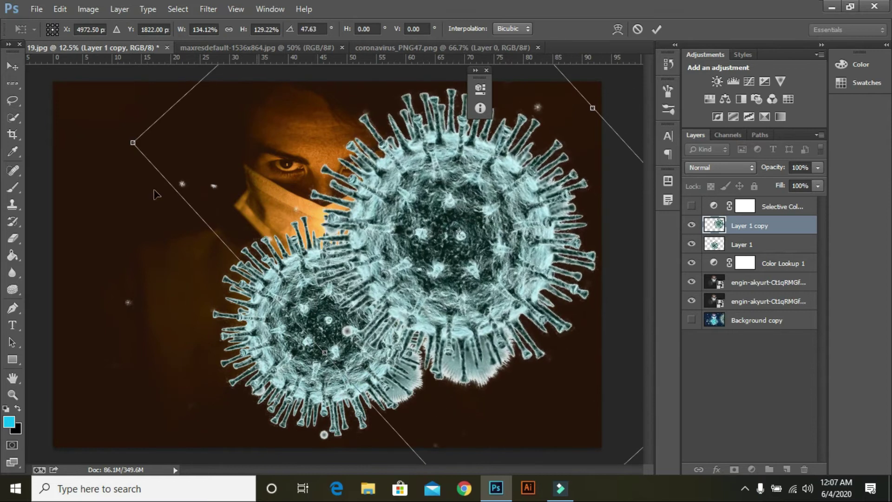
pyautogui.moveTo(108, 151); pyautogui.dragTo(335, 74)
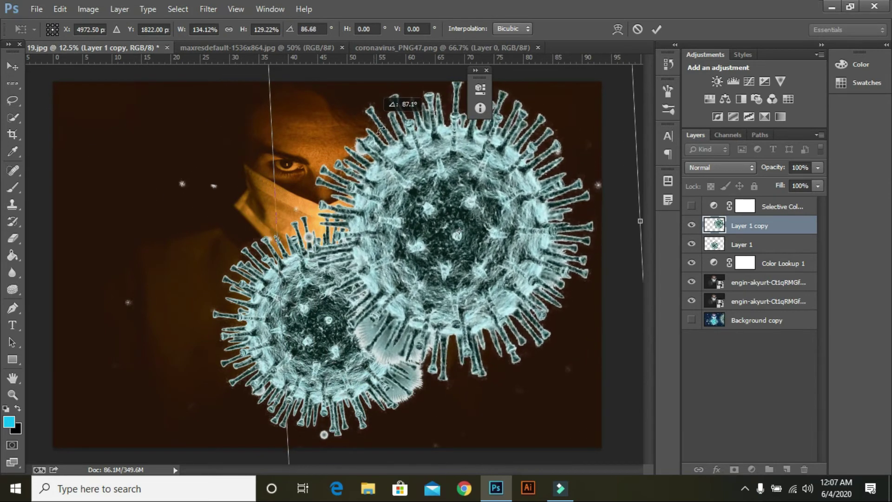
pyautogui.moveTo(460, 208); pyautogui.dragTo(582, 209)
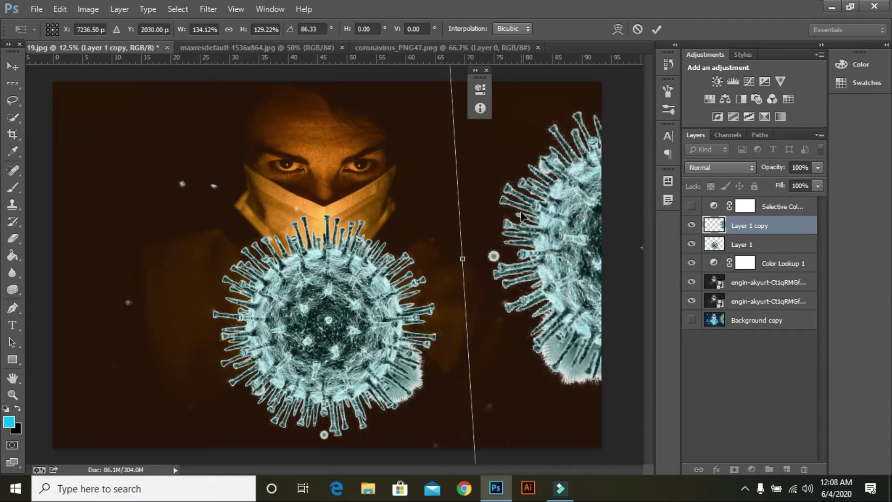
pyautogui.hotkey('ctrl', '0')
pyautogui.moveTo(427, 433); pyautogui.dragTo(429, 451)
pyautogui.moveTo(533, 267)
pyautogui.mouseDown()
pyautogui.moveTo(546, 272)
pyautogui.moveTo(540, 265)
pyautogui.mouseUp()
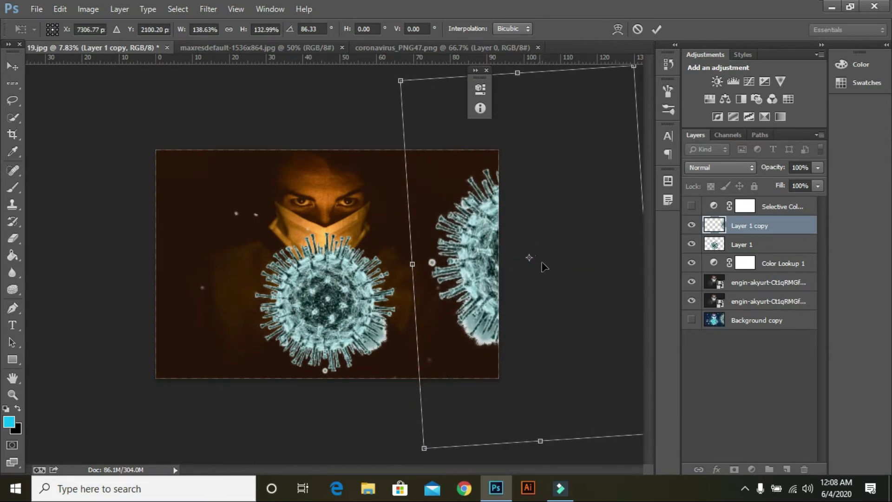
pyautogui.click(656, 30)
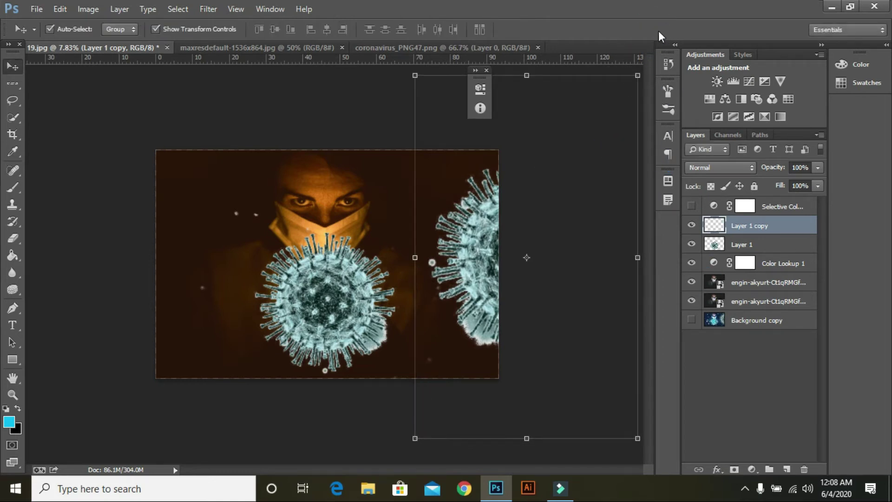
# Hide all layers except Layer 1 copy and the Background copy to compare the enlarged virus with the reference image.
pyautogui.moveTo(691, 231); pyautogui.dragTo(692, 303)
pyautogui.click(692, 320)
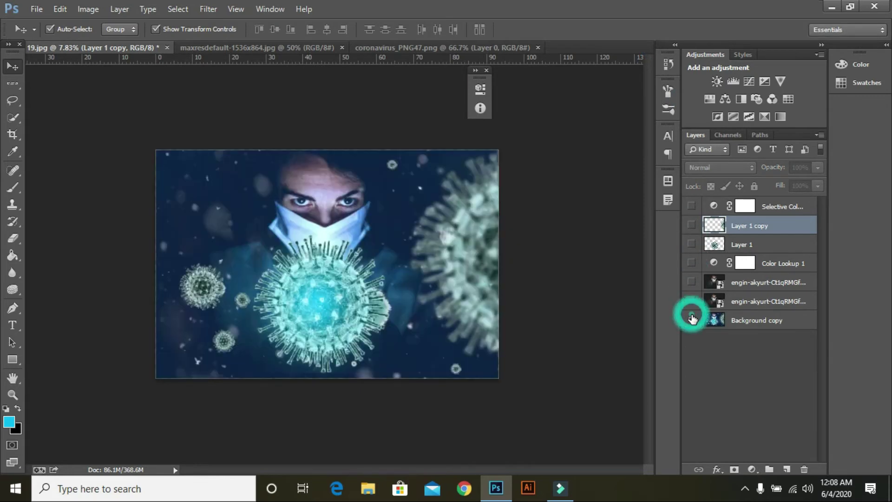
pyautogui.click(692, 301)
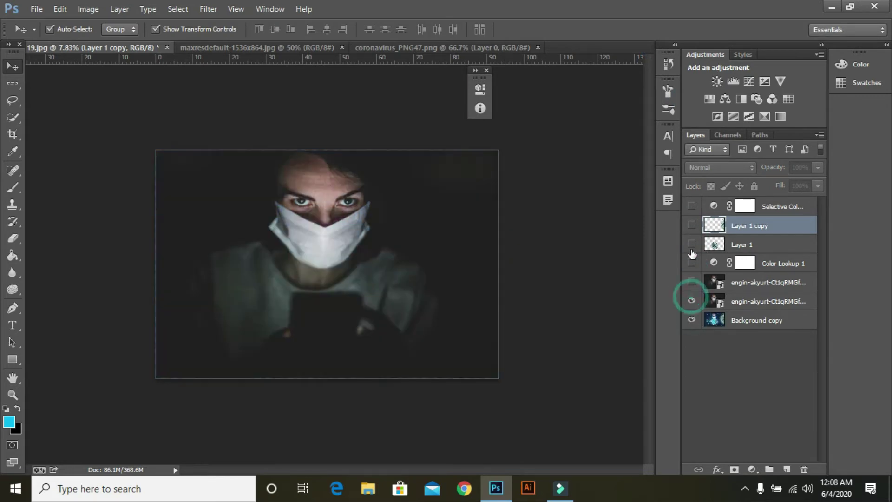
pyautogui.click(691, 225)
pyautogui.click(691, 321)
pyautogui.click(692, 321)
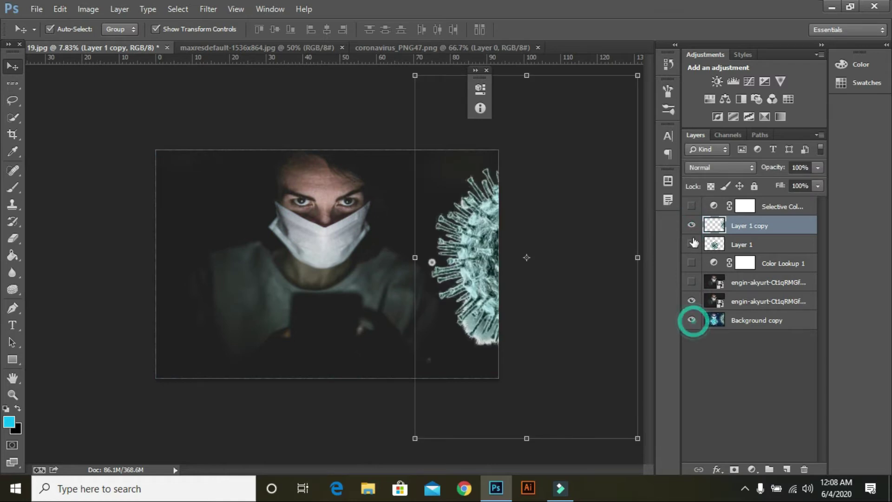
pyautogui.click(691, 301)
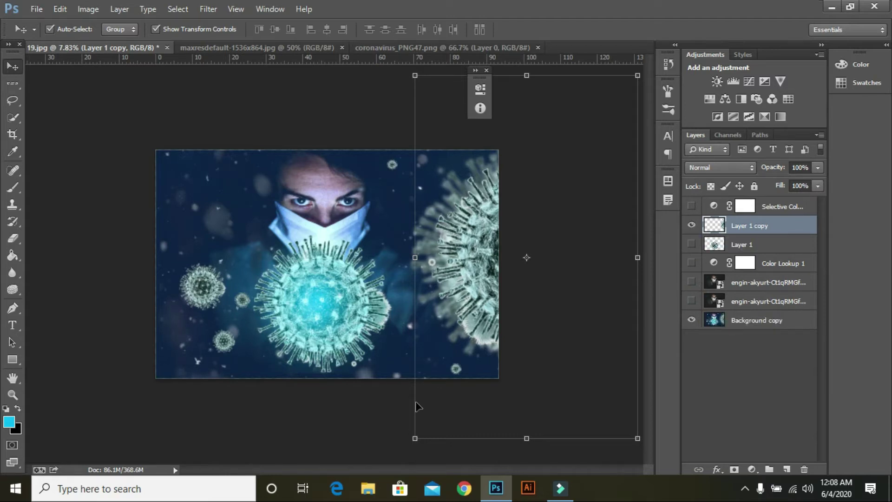
# Enlarge Layer 1 copy to about 110% by 102% to match the reference virus at the image's right edge.
pyautogui.moveTo(411, 441); pyautogui.dragTo(389, 440)
pyautogui.moveTo(392, 76); pyautogui.dragTo(391, 67)
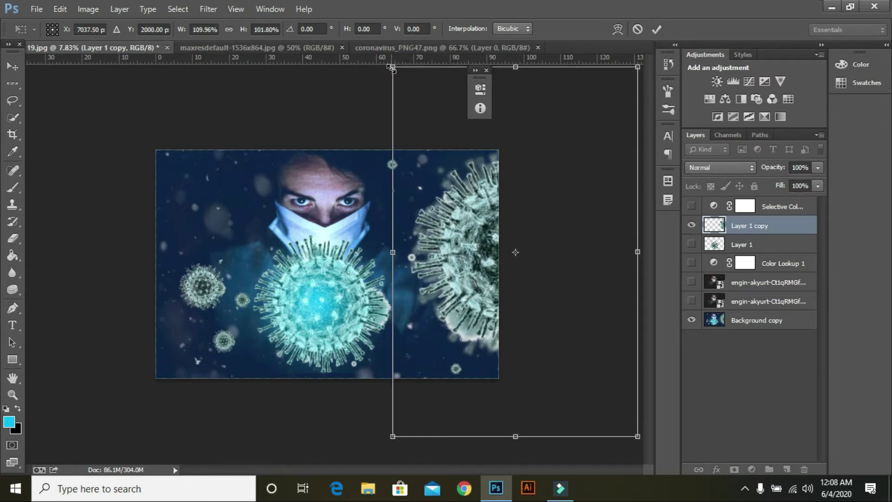
pyautogui.click(656, 29)
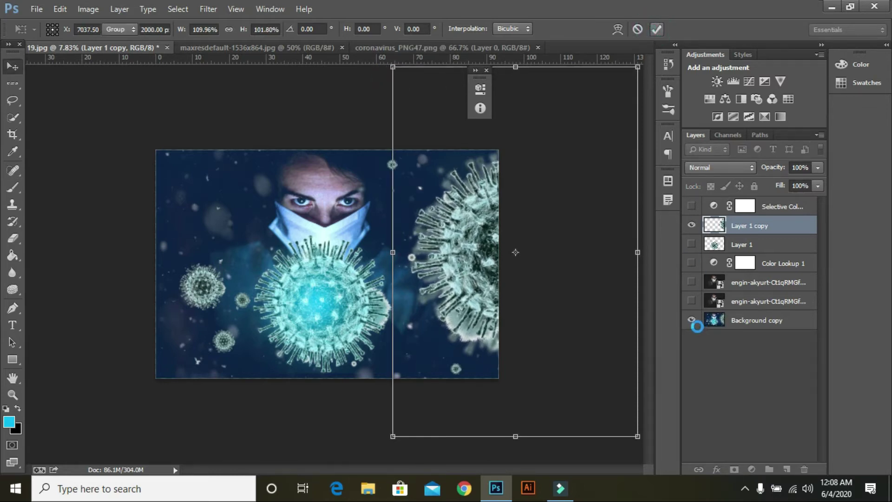
# Make both portrait layers, Color Lookup 1 and Layer 1 visible again to preview the composite.
pyautogui.click(692, 301)
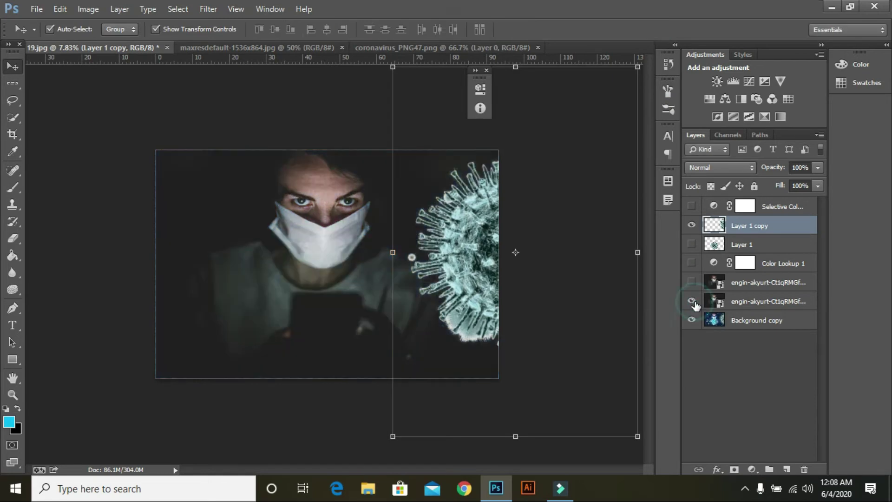
pyautogui.click(692, 282)
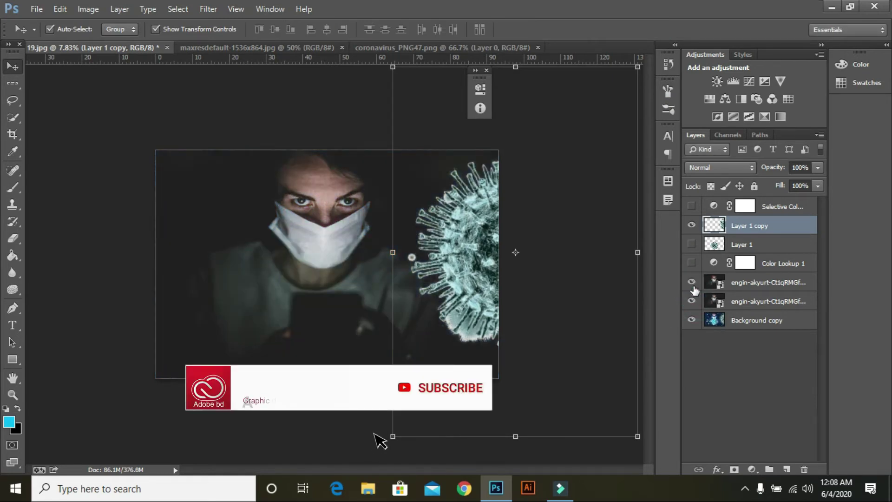
pyautogui.click(692, 263)
pyautogui.click(692, 244)
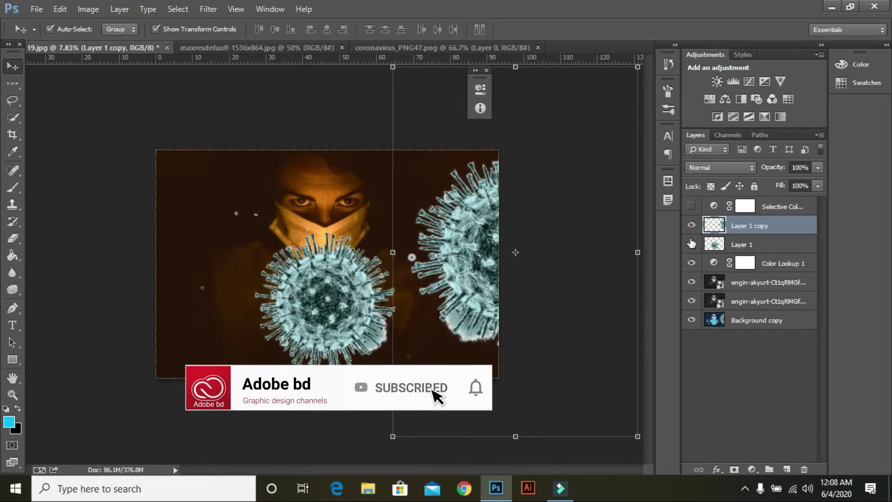
# Hide both portrait layers and Color Lookup 1, keeping the Background copy reference displayed beneath the two viruses.
pyautogui.moveTo(692, 302); pyautogui.dragTo(693, 264)
pyautogui.click(693, 263)
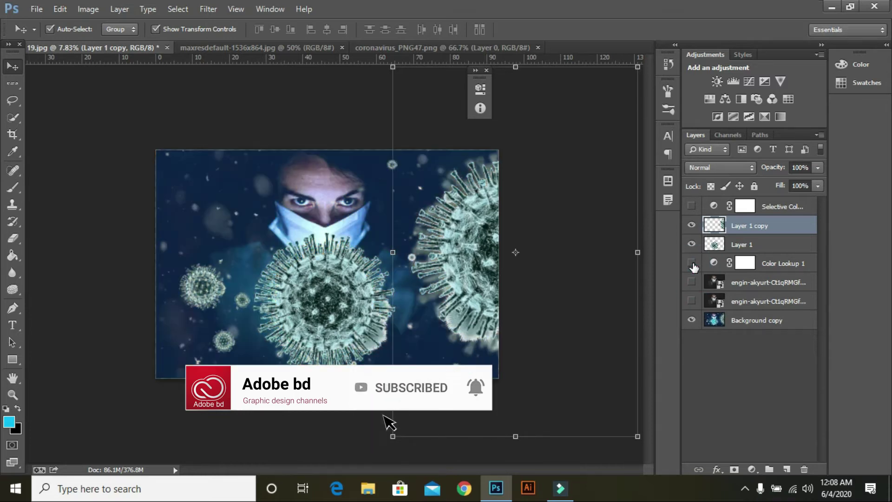
pyautogui.click(691, 320)
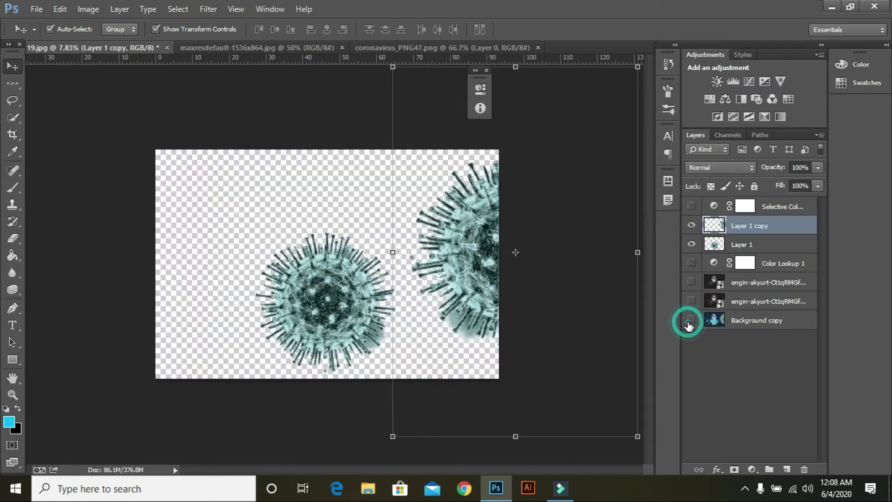
pyautogui.click(691, 321)
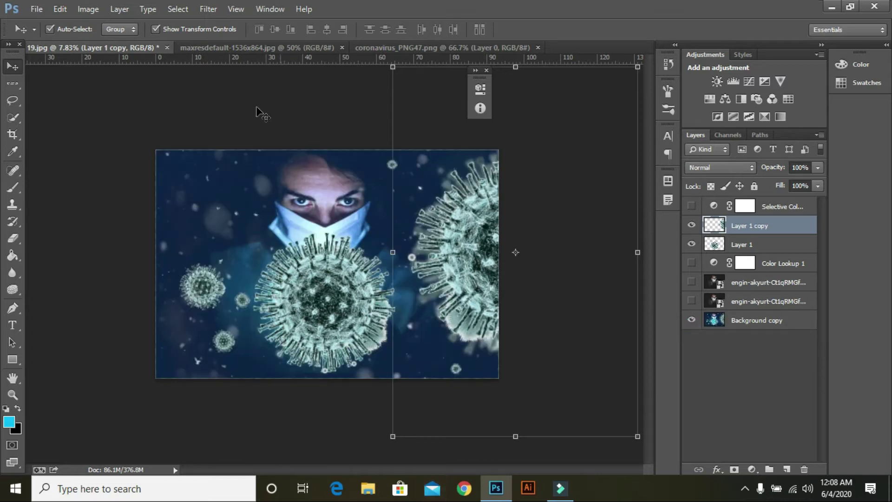
# Duplicate Layer 1, show the upper portrait layer, and shrink the copy to a small virus near the image's left edge, checking it against the reference.
pyautogui.moveTo(739, 245); pyautogui.dragTo(789, 468)
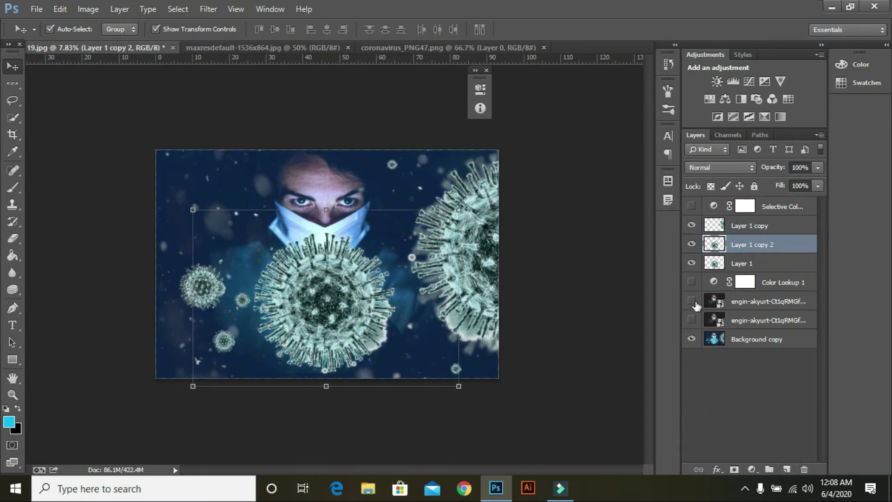
pyautogui.click(692, 301)
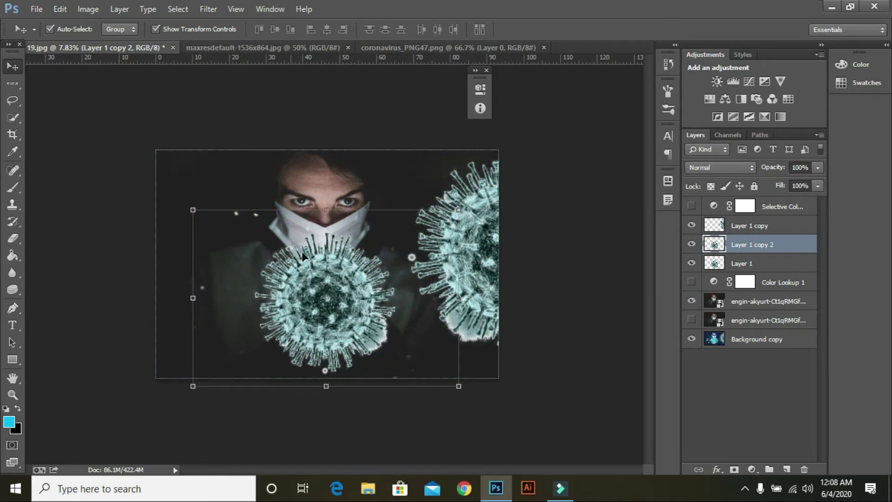
pyautogui.moveTo(306, 308); pyautogui.dragTo(282, 317)
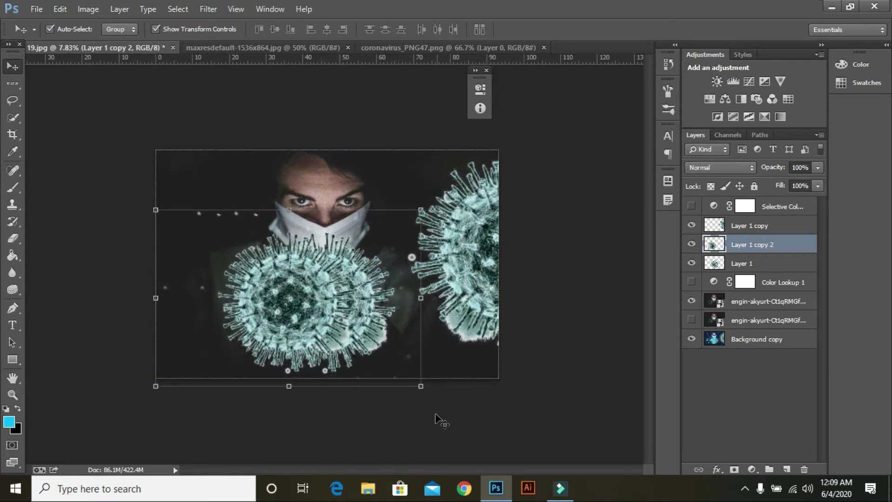
pyautogui.moveTo(421, 386); pyautogui.dragTo(212, 304)
pyautogui.click(656, 29)
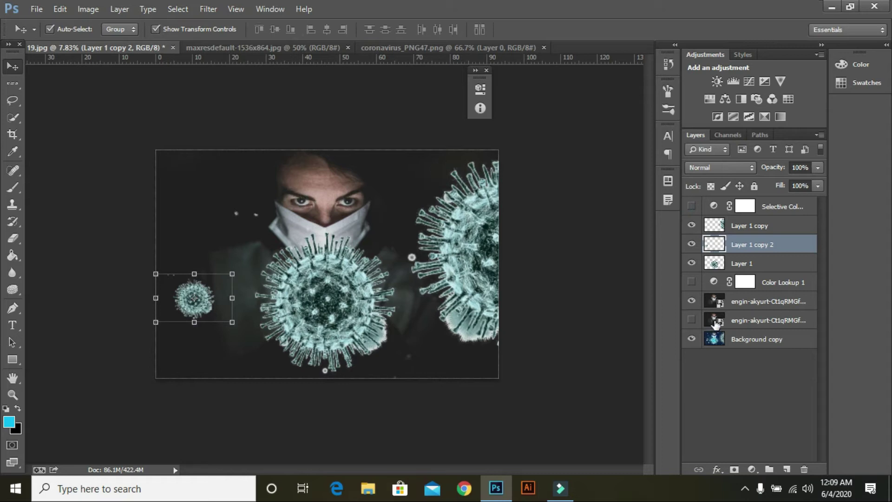
pyautogui.click(692, 301)
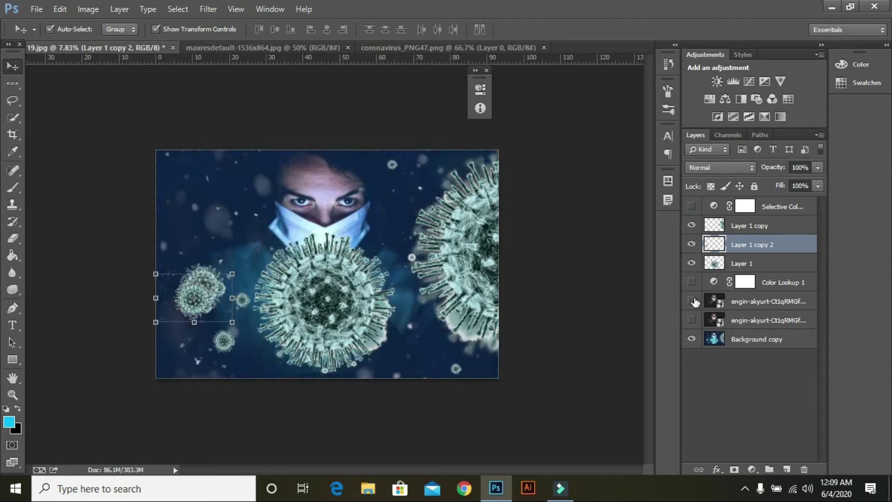
pyautogui.click(692, 301)
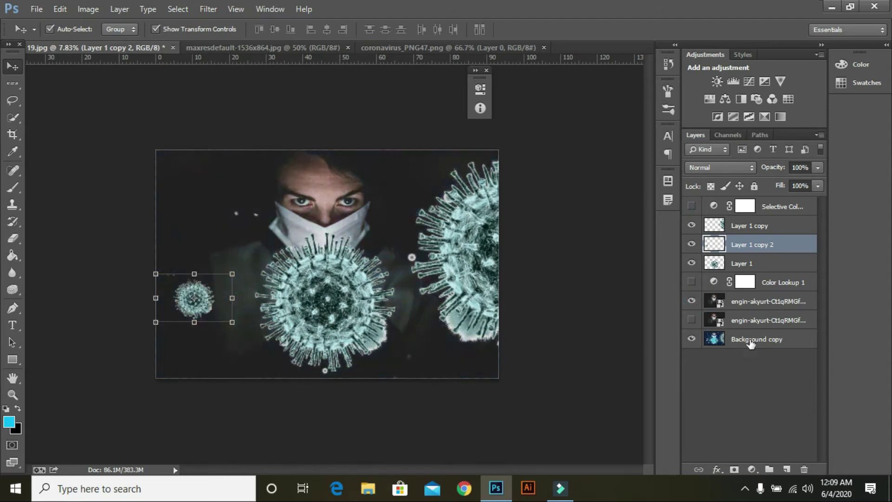
# Duplicate the small virus, place the copy below and right of it, and scale it to about 68% by 79%.
pyautogui.moveTo(781, 246); pyautogui.dragTo(787, 470)
pyautogui.moveTo(190, 298); pyautogui.dragTo(215, 333)
pyautogui.moveTo(168, 310); pyautogui.dragTo(193, 325)
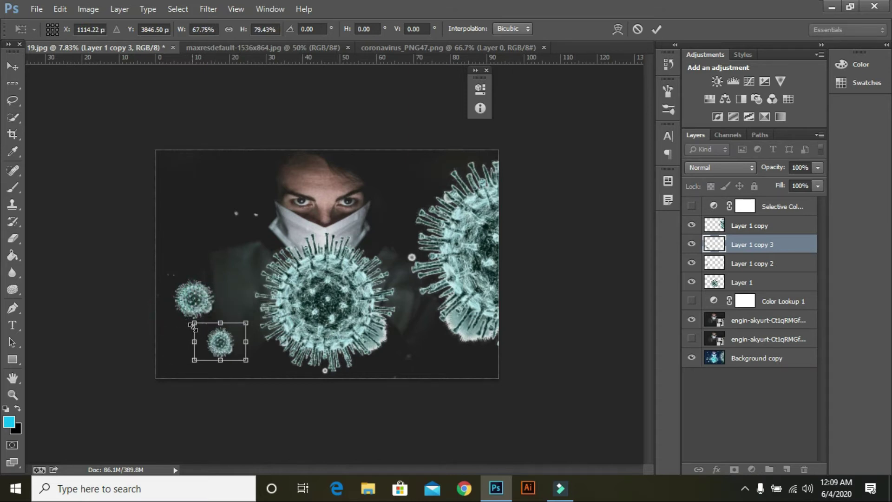
pyautogui.click(658, 28)
# Duplicate the lower small virus, move the copy up beside the large central virus, and scale it to about 74% by 63%.
pyautogui.moveTo(771, 249); pyautogui.dragTo(787, 469)
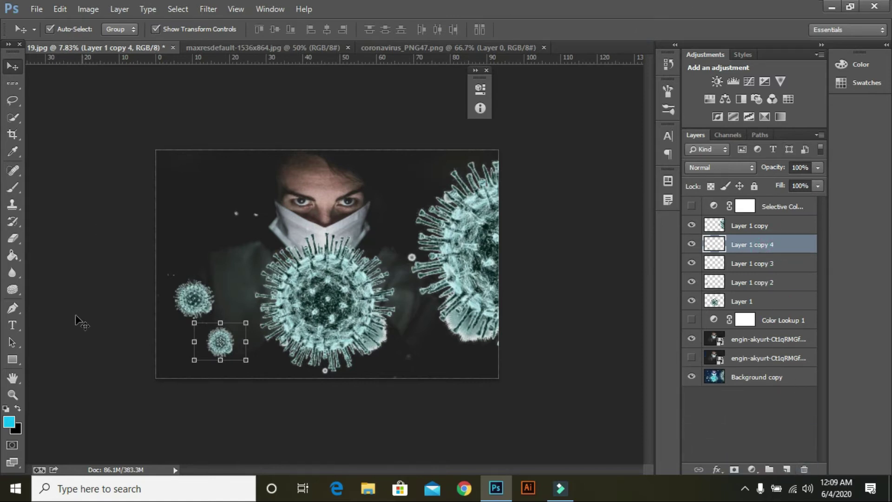
pyautogui.moveTo(221, 334); pyautogui.dragTo(220, 295)
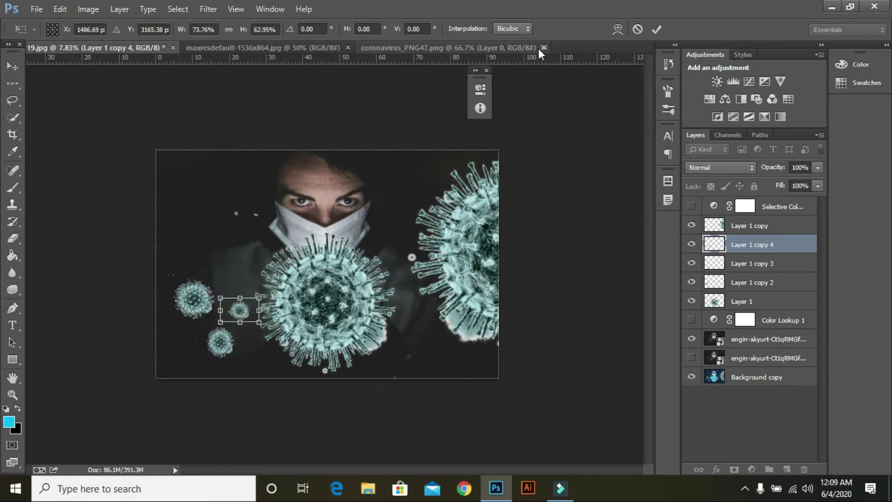
pyautogui.click(655, 30)
# Raise the Layer 1 copy 2 virus slightly, comparing its placement with the Background copy reference.
pyautogui.click(692, 338)
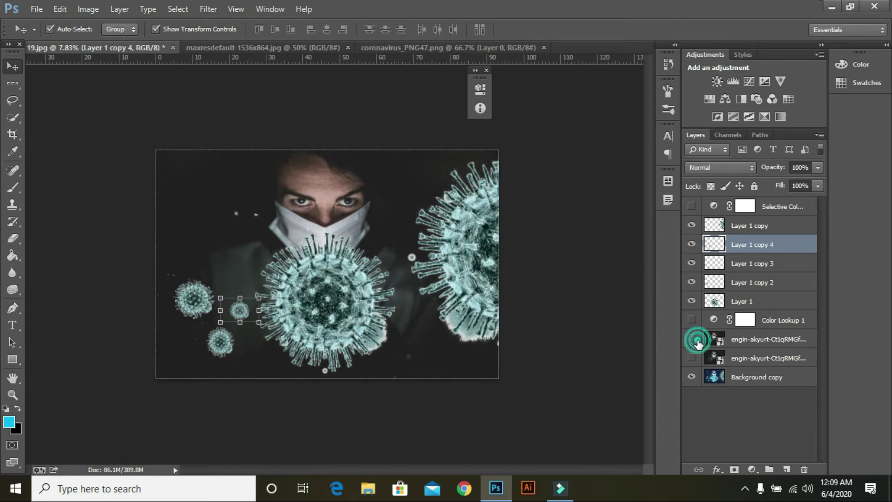
pyautogui.click(693, 339)
pyautogui.click(730, 283)
pyautogui.moveTo(202, 299); pyautogui.dragTo(205, 286)
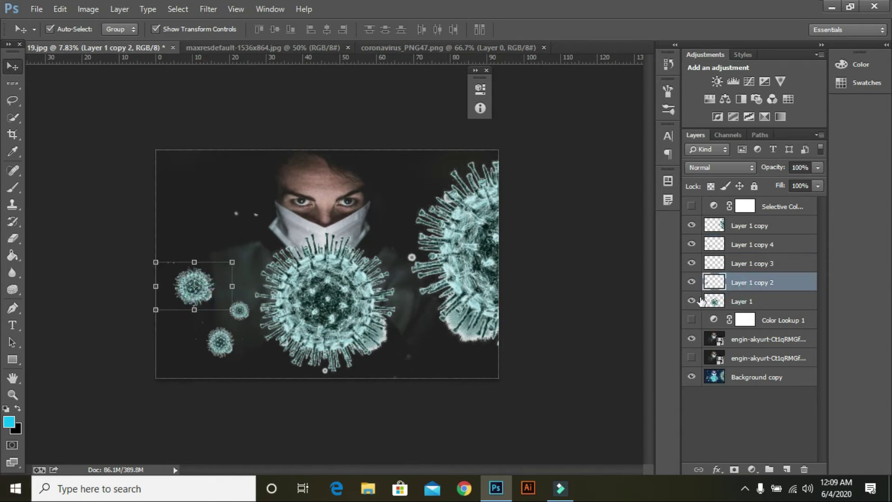
pyautogui.click(691, 339)
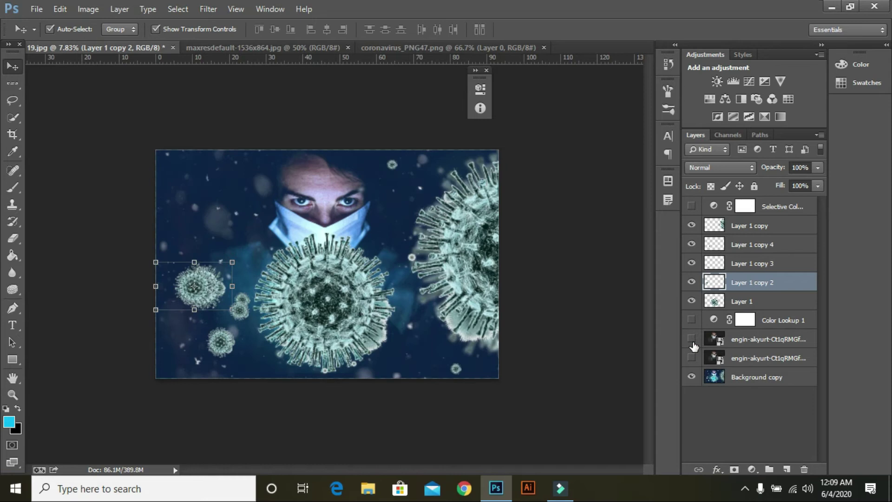
pyautogui.click(691, 339)
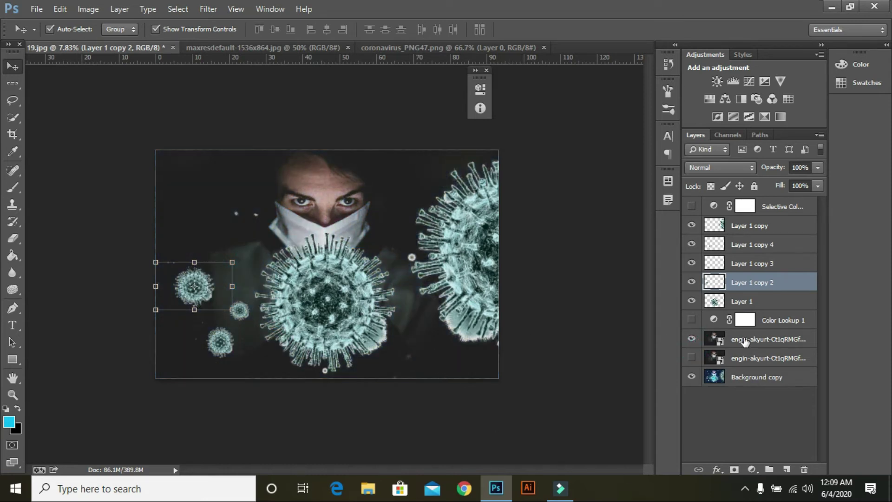
# Duplicate Layer 1 copy 4 and move the small virus copy below and right of the large central virus, checking it against the reference.
pyautogui.moveTo(757, 244); pyautogui.dragTo(785, 468)
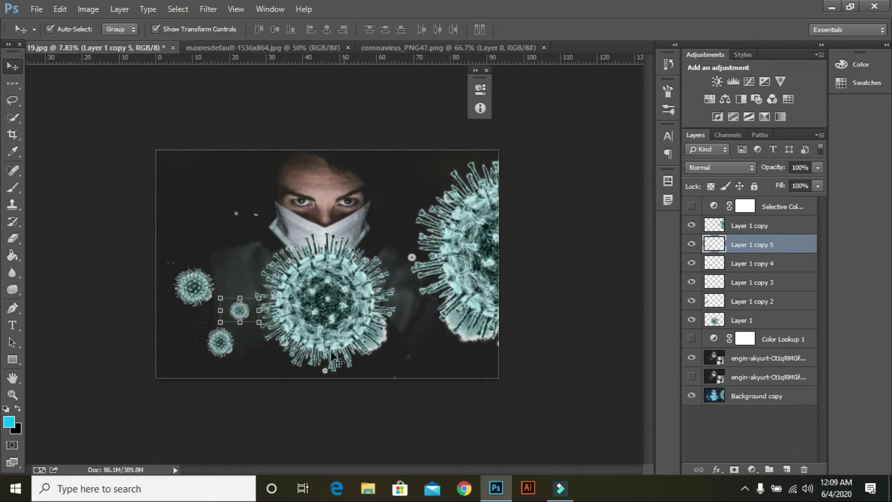
pyautogui.hotkey('ctrl', 't')
pyautogui.moveTo(238, 312); pyautogui.dragTo(410, 361)
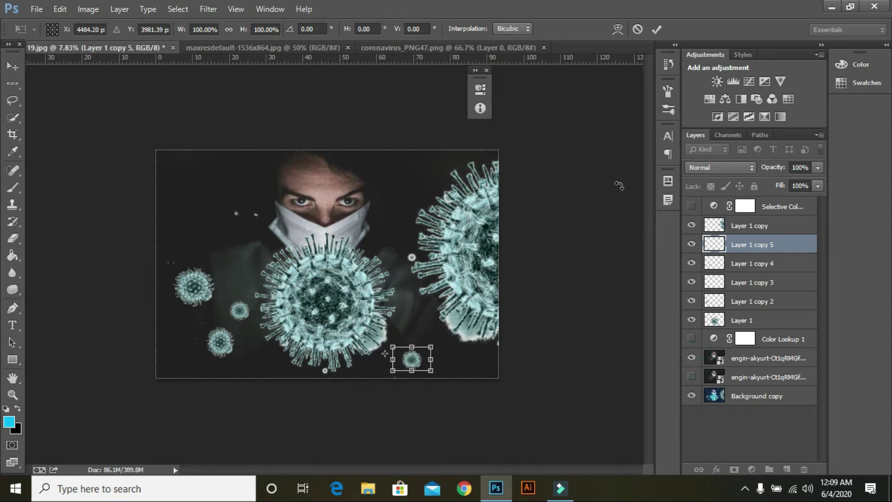
pyautogui.click(655, 30)
pyautogui.click(692, 358)
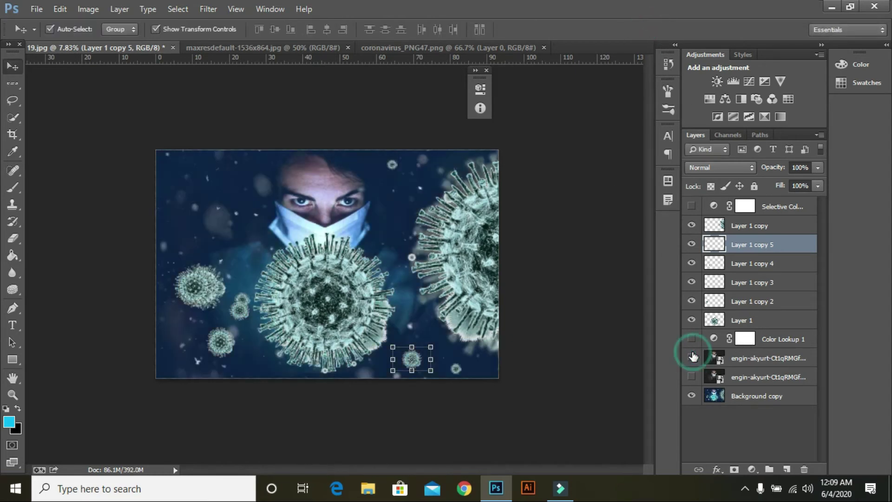
pyautogui.click(692, 358)
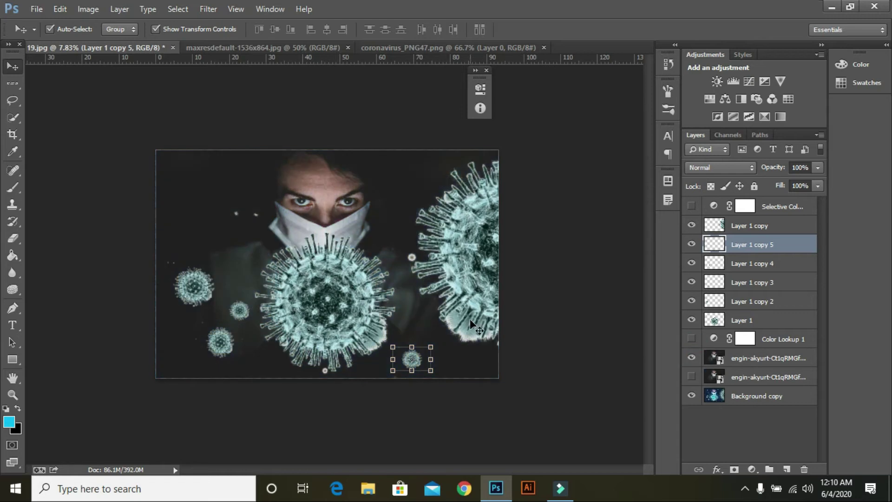
# Scale the lower-right small virus to about 83% by 89% and shift it slightly to the right.
pyautogui.moveTo(392, 346); pyautogui.dragTo(440, 361)
pyautogui.click(421, 360)
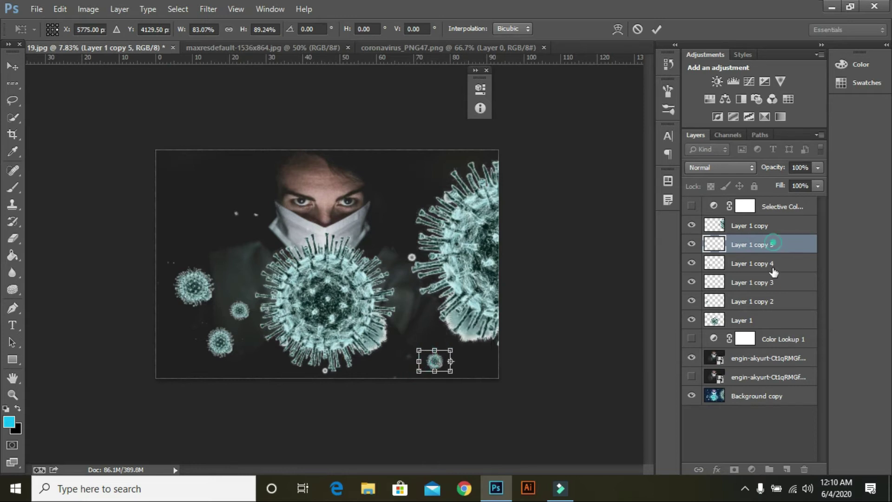
pyautogui.click(659, 29)
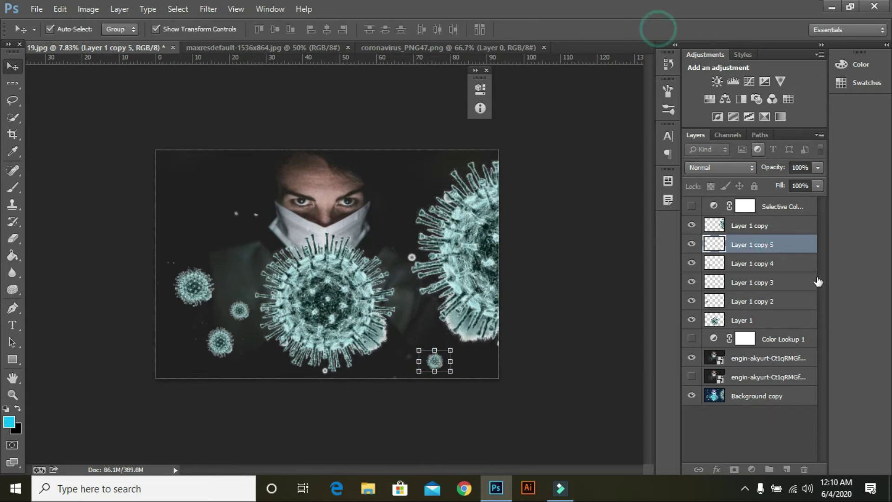
# Duplicate Layer 1 copy 5, scale the copy to about 69% by 76% near the image's upper edge, and select Layer 1 copy.
pyautogui.moveTo(780, 244); pyautogui.dragTo(787, 464)
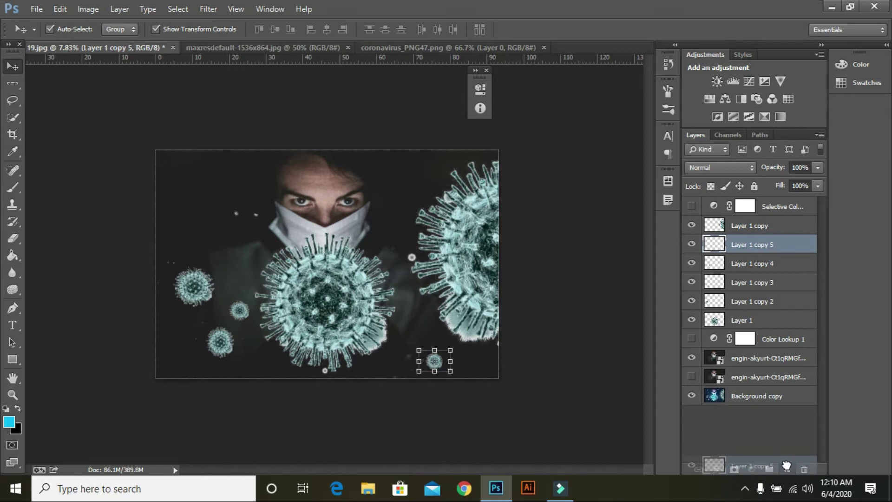
pyautogui.moveTo(418, 349); pyautogui.dragTo(445, 333)
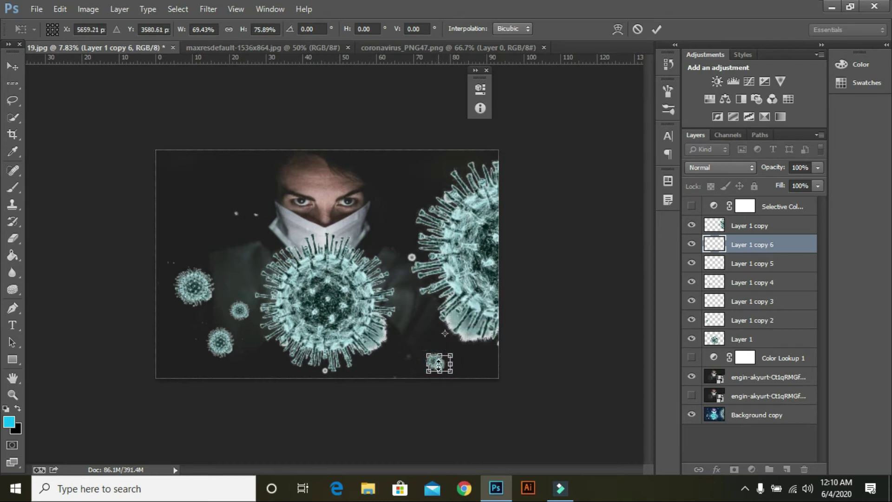
pyautogui.moveTo(439, 364); pyautogui.dragTo(415, 169)
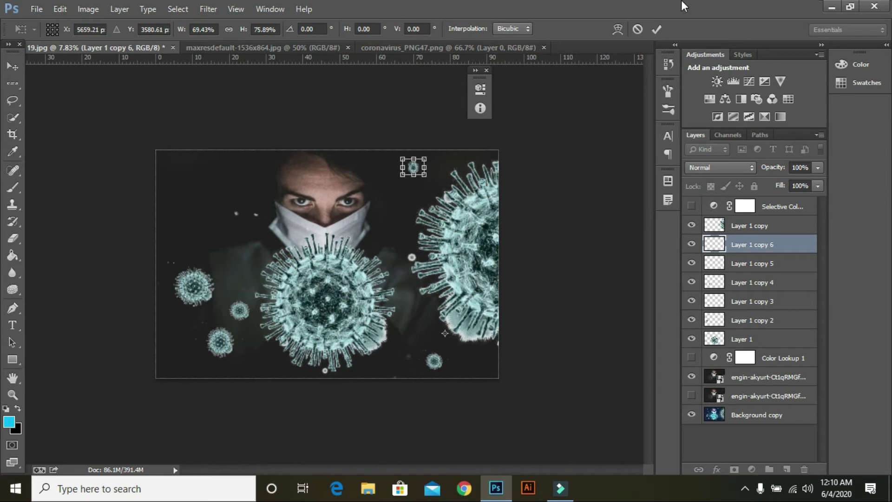
pyautogui.click(657, 29)
pyautogui.click(743, 226)
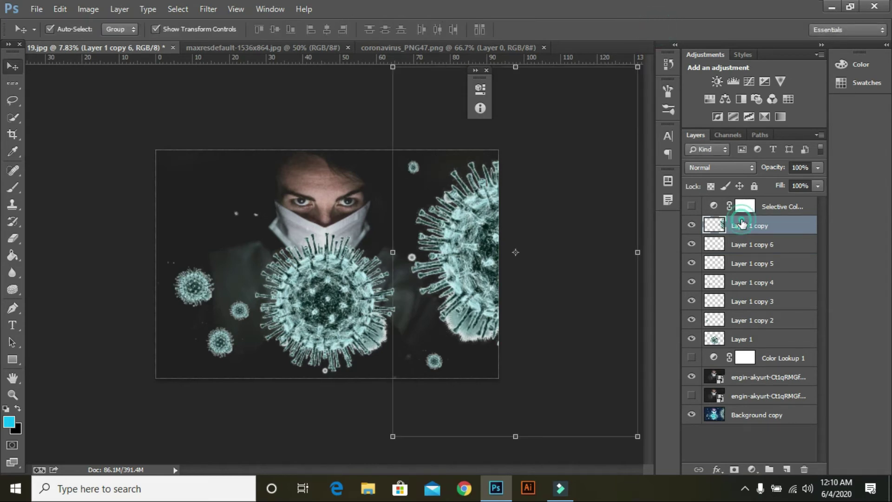
pyautogui.click(37, 11)
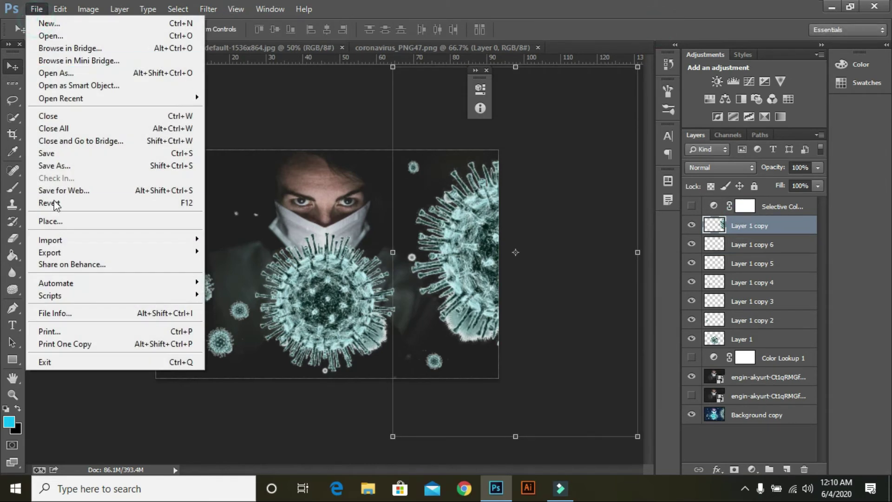
pyautogui.click(56, 218)
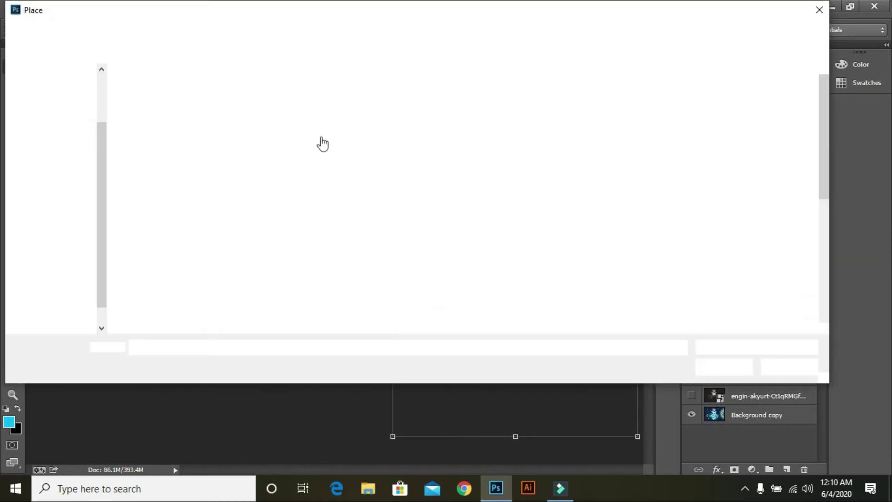
pyautogui.click(819, 9)
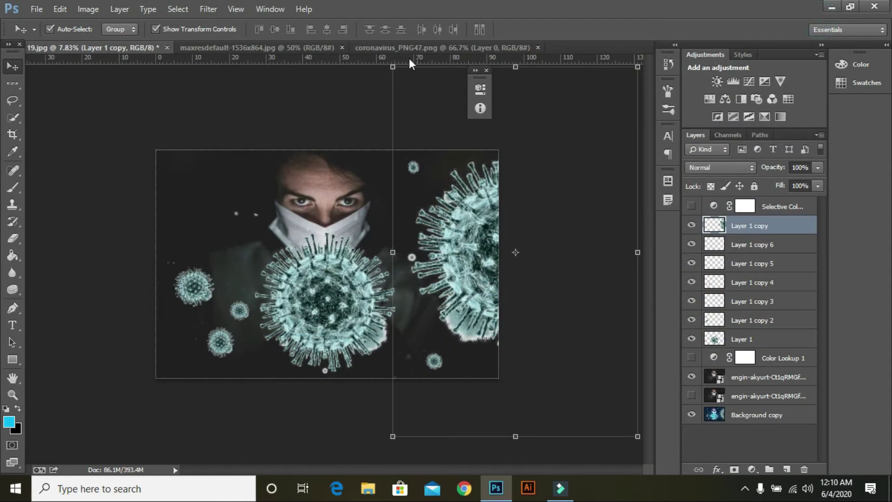
# Bring the maxresdefault-1536x864.jpg particles into 19.jpg above Layer 1 copy, stretched over the whole canvas with Screen blending.
pyautogui.click(397, 49)
pyautogui.click(229, 47)
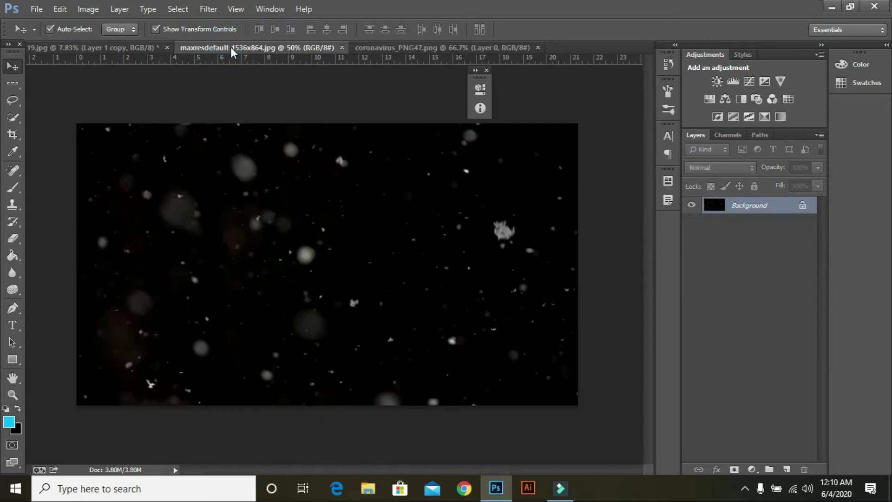
pyautogui.moveTo(179, 171); pyautogui.dragTo(218, 201)
pyautogui.moveTo(282, 236); pyautogui.dragTo(499, 380)
pyautogui.moveTo(203, 191); pyautogui.dragTo(155, 150)
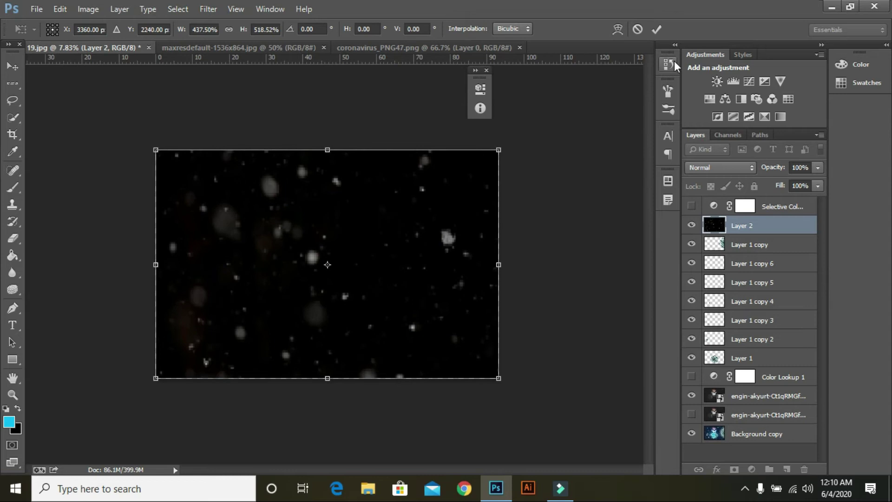
pyautogui.click(655, 31)
pyautogui.click(703, 168)
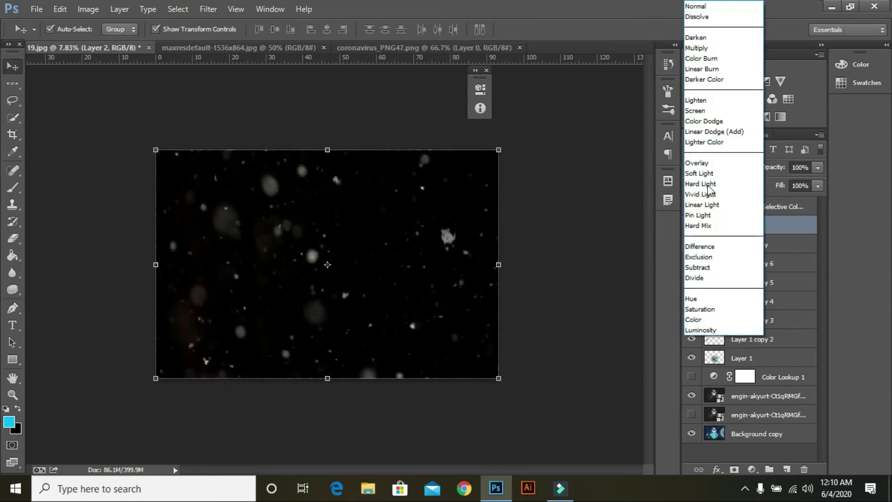
pyautogui.click(702, 111)
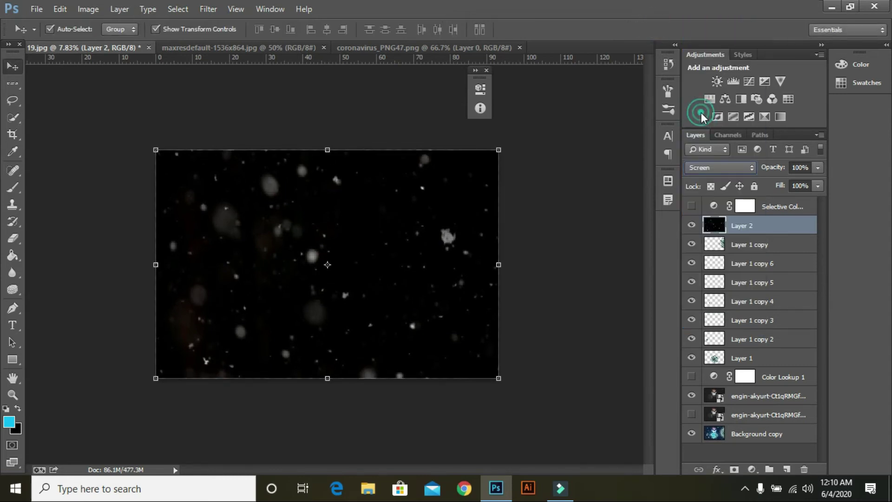
# Apply a Gaussian Blur with a 27-pixel radius to Layer 1 copy, the large virus at the image's right edge.
pyautogui.click(12, 394)
pyautogui.click(398, 220)
pyautogui.rightClick(366, 191)
pyautogui.click(380, 199)
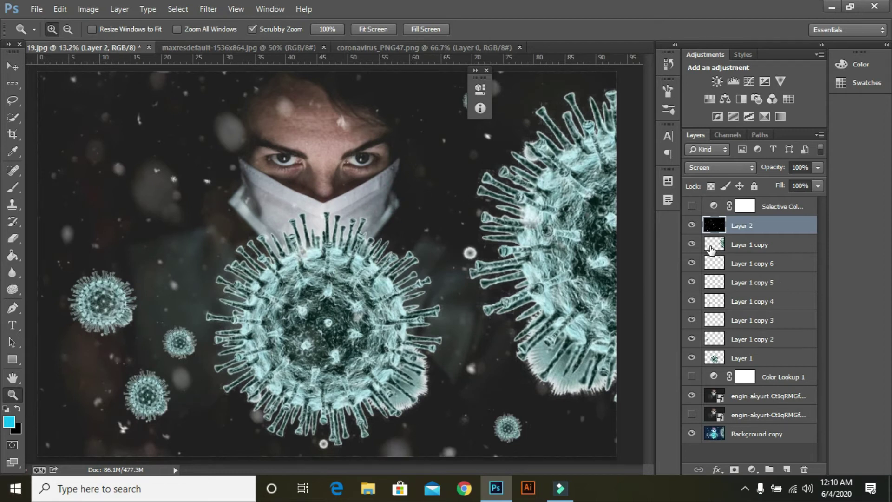
pyautogui.click(692, 244)
pyautogui.click(692, 244)
pyautogui.click(715, 244)
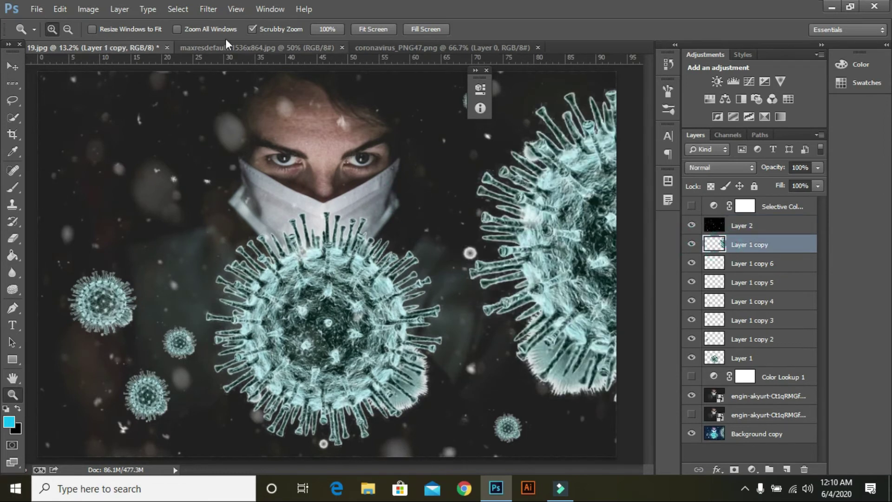
pyautogui.click(208, 9)
pyautogui.moveTo(237, 152)
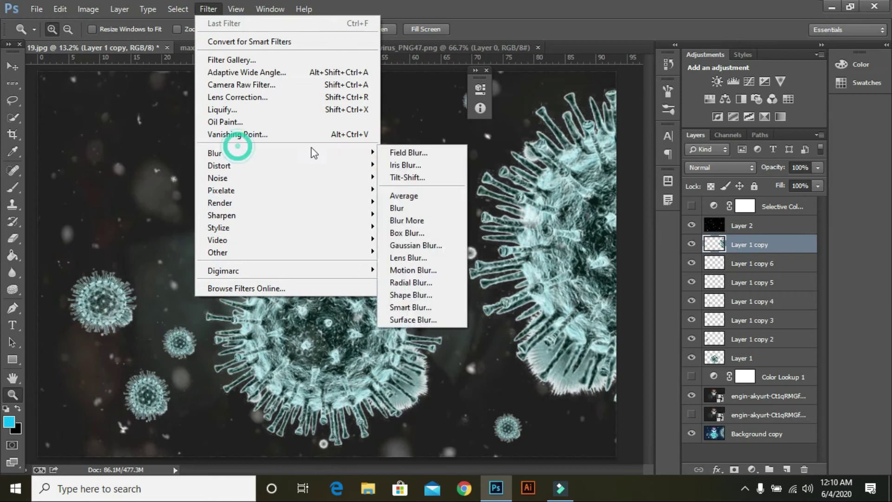
pyautogui.click(417, 245)
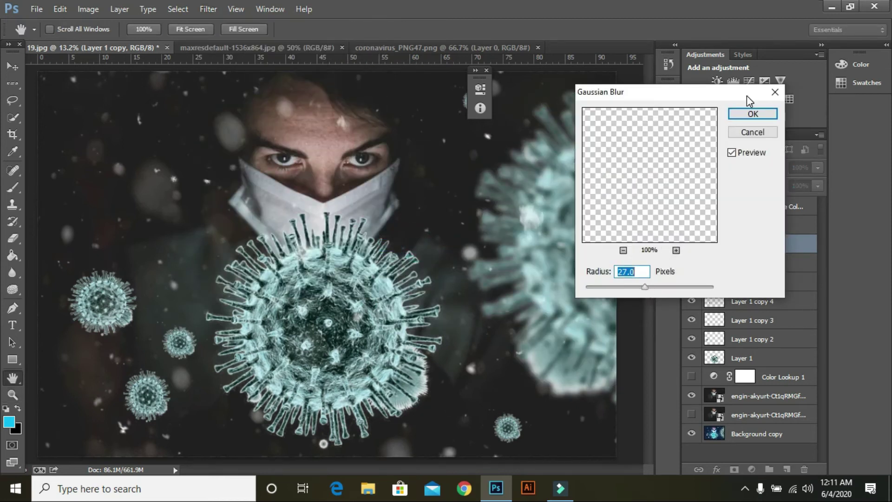
pyautogui.click(753, 114)
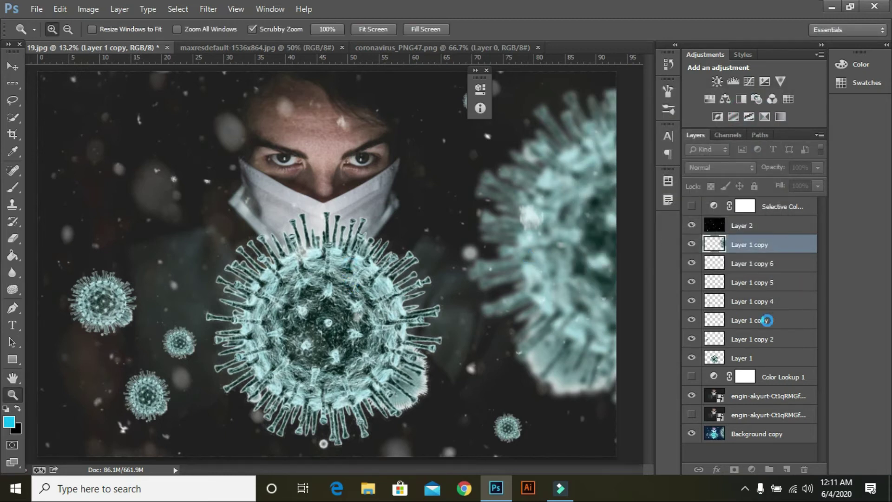
# Identify the central virus layer by toggling its visibility and add a new empty layer directly above Layer 1.
pyautogui.click(691, 357)
pyautogui.click(692, 358)
pyautogui.click(759, 361)
pyautogui.click(783, 468)
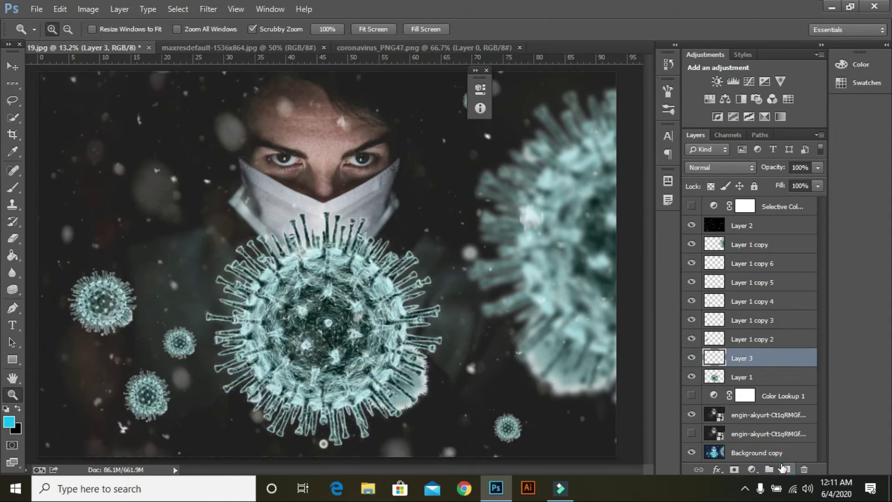
# Paint a soft #46cdf9 glow on the central virus with a 2500-size brush and set the glow layer's blend mode to Screen.
pyautogui.moveTo(166, 229); pyautogui.dragTo(21, 365)
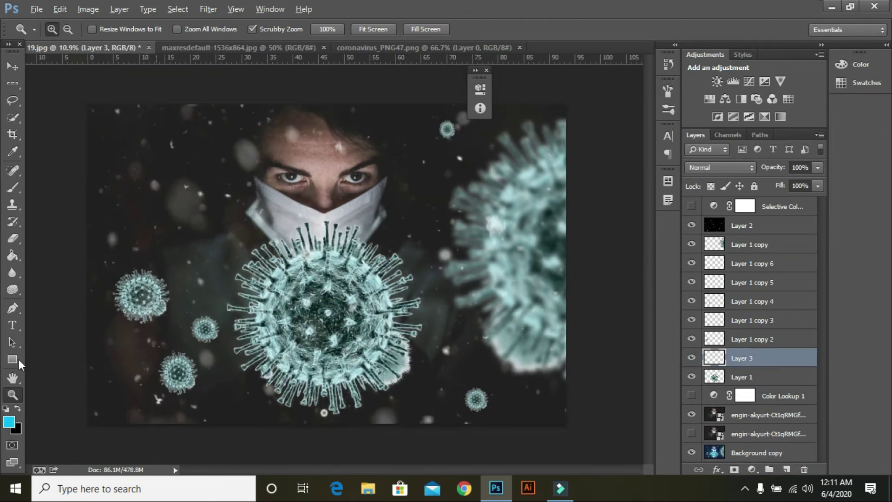
pyautogui.click(9, 421)
pyautogui.moveTo(666, 130); pyautogui.dragTo(657, 126)
pyautogui.click(818, 115)
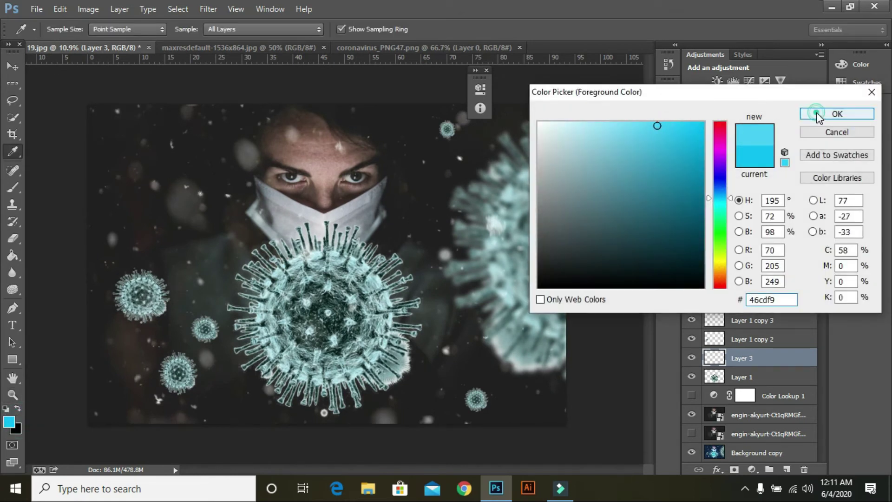
pyautogui.click(11, 187)
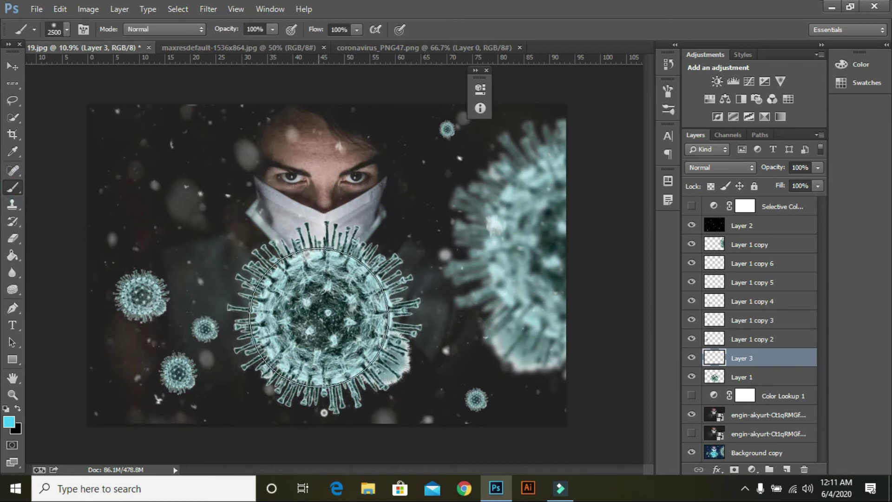
pyautogui.click(320, 319)
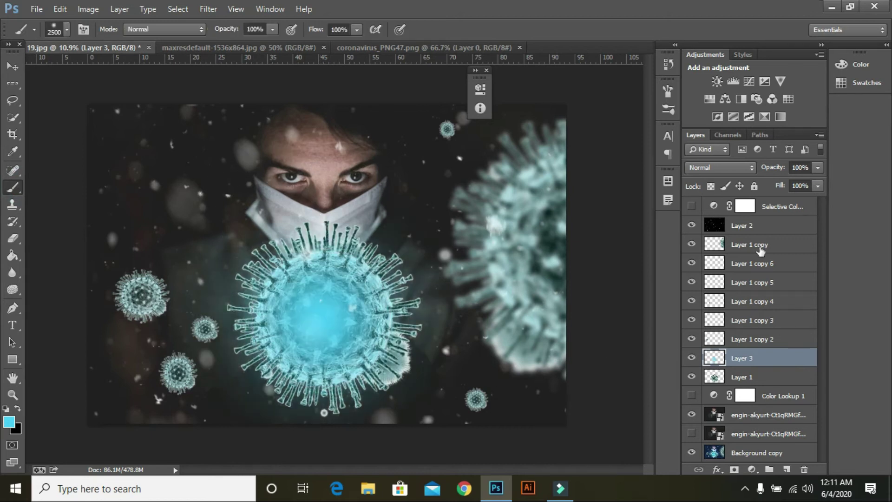
pyautogui.click(721, 166)
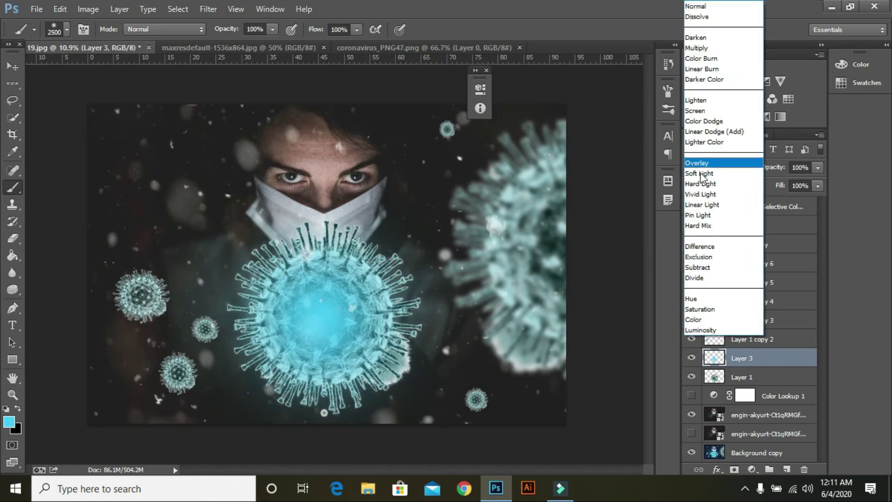
pyautogui.click(698, 112)
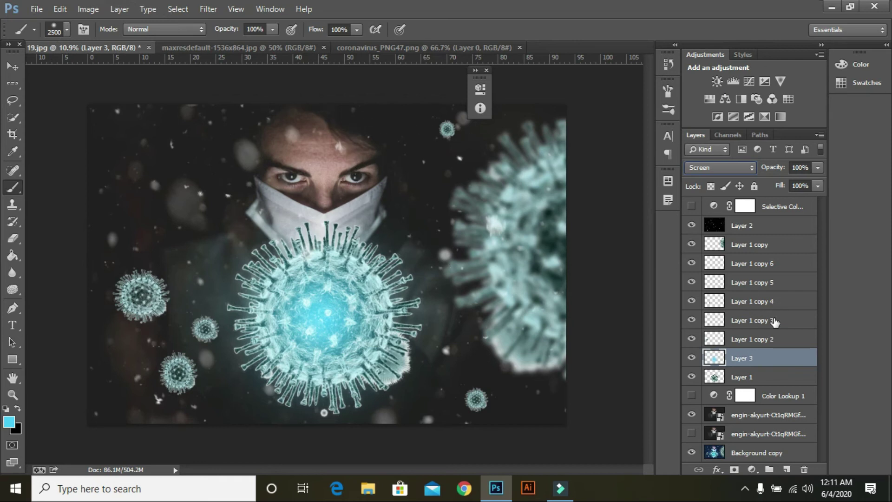
# Erase the Layer 2 particles covering the subject's face and forehead with a 1600-size eraser.
pyautogui.click(767, 231)
pyautogui.click(12, 238)
pyautogui.moveTo(341, 148)
pyautogui.mouseDown()
pyautogui.moveTo(300, 128)
pyautogui.moveTo(292, 146)
pyautogui.moveTo(295, 123)
pyautogui.moveTo(339, 109)
pyautogui.moveTo(345, 198)
pyautogui.moveTo(308, 193)
pyautogui.moveTo(272, 151)
pyautogui.mouseUp()
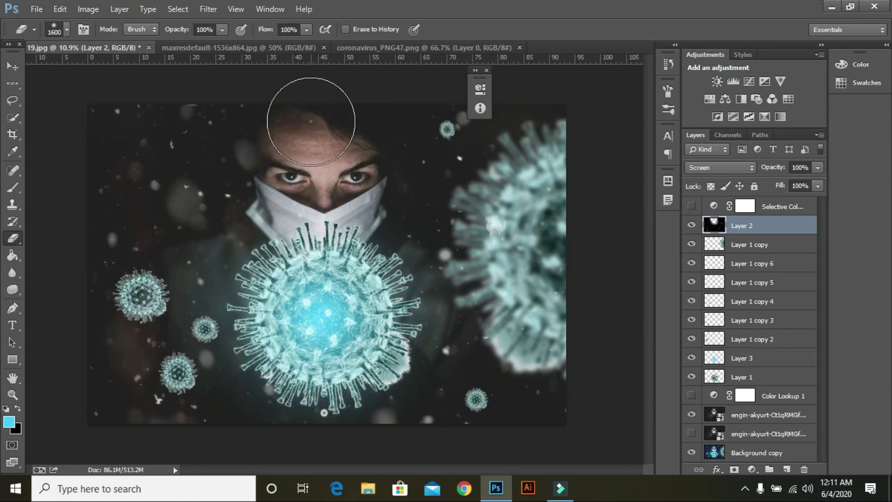
pyautogui.moveTo(352, 113); pyautogui.dragTo(438, 119)
pyautogui.scroll(-1, 433, 120)
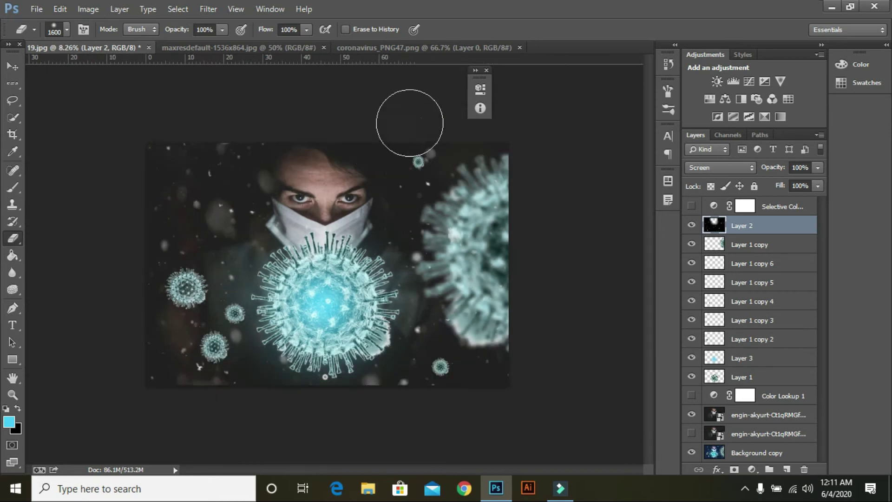
pyautogui.scroll(-1, 368, 140)
pyautogui.scroll(1, 307, 204)
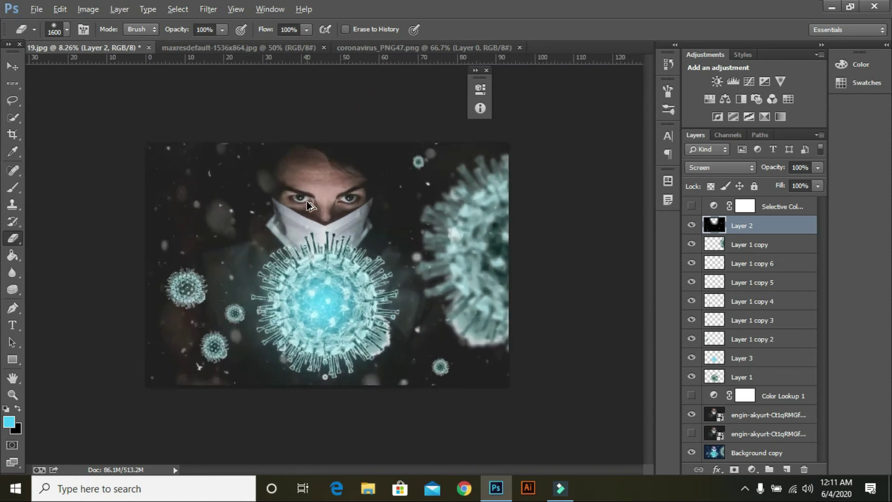
# Group all layers from the Selective Color adjustment down to Layer 1, including Layer 3 and every Layer 1 copy.
pyautogui.keyDown('ctrl'); pyautogui.click(765, 248); pyautogui.keyUp('ctrl')
pyautogui.keyDown('ctrl'); pyautogui.click(778, 205); pyautogui.keyUp('ctrl')
pyautogui.keyDown('ctrl'); pyautogui.click(774, 263); pyautogui.keyUp('ctrl')
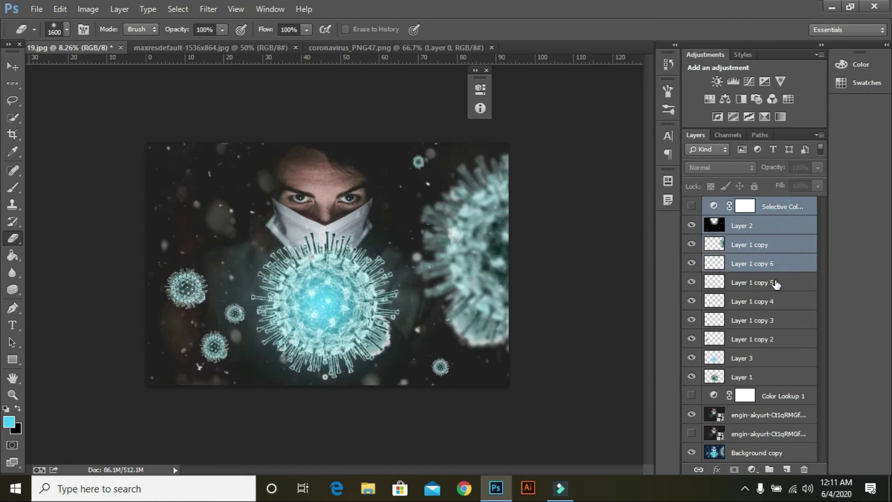
pyautogui.keyDown('ctrl'); pyautogui.click(775, 284); pyautogui.keyUp('ctrl')
pyautogui.keyDown('ctrl'); pyautogui.click(774, 301); pyautogui.keyUp('ctrl')
pyautogui.keyDown('ctrl'); pyautogui.click(775, 320); pyautogui.keyUp('ctrl')
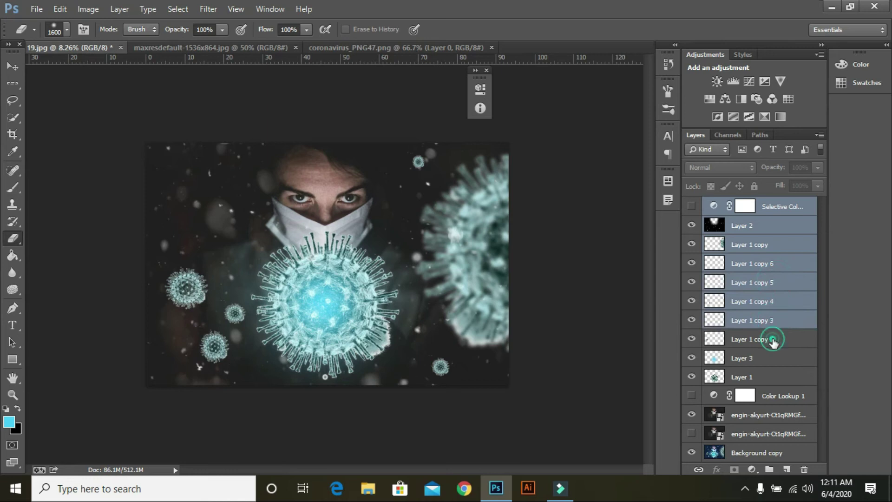
pyautogui.keyDown('ctrl'); pyautogui.click(773, 341); pyautogui.keyUp('ctrl')
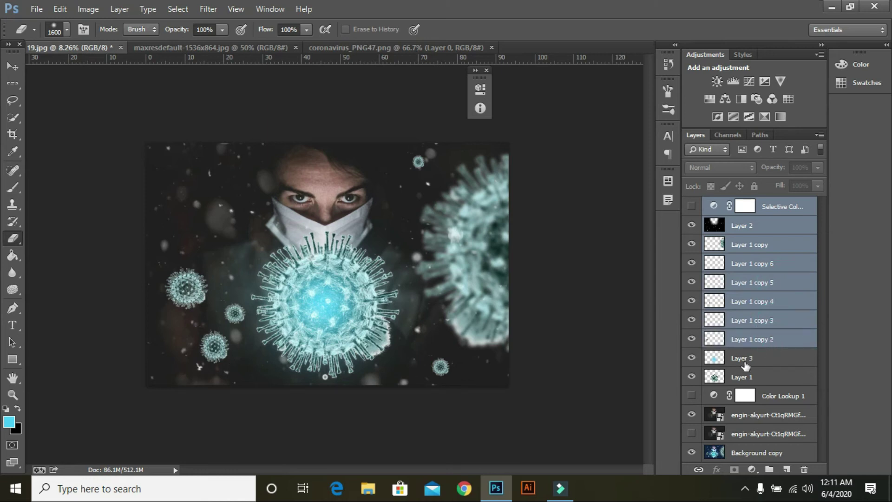
pyautogui.keyDown('ctrl'); pyautogui.click(754, 364); pyautogui.keyUp('ctrl')
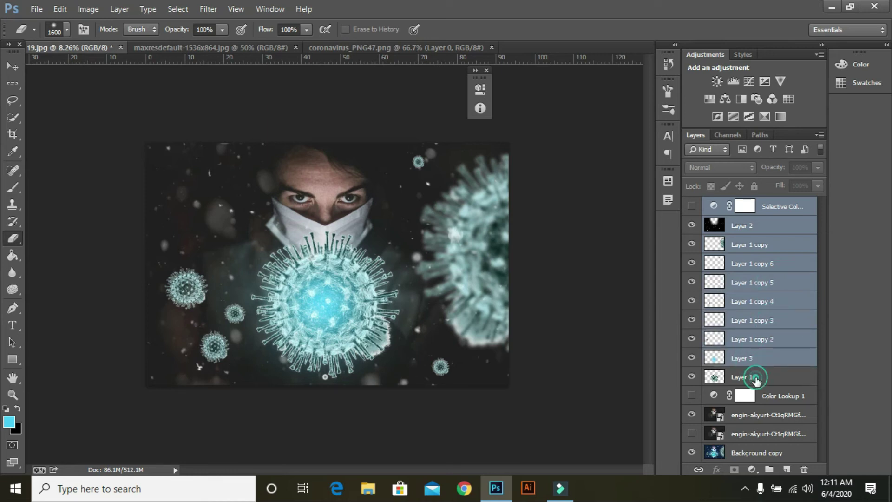
pyautogui.keyDown('ctrl'); pyautogui.click(757, 380); pyautogui.keyUp('ctrl')
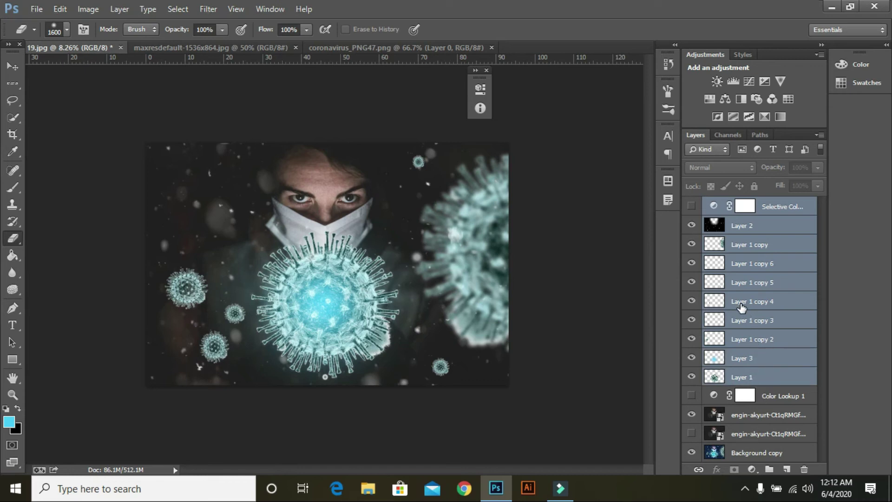
pyautogui.moveTo(740, 307); pyautogui.dragTo(768, 471)
# Compare the image with and without the Color Lookup 1 adjustment and leave the adjustment switched on.
pyautogui.click(692, 221)
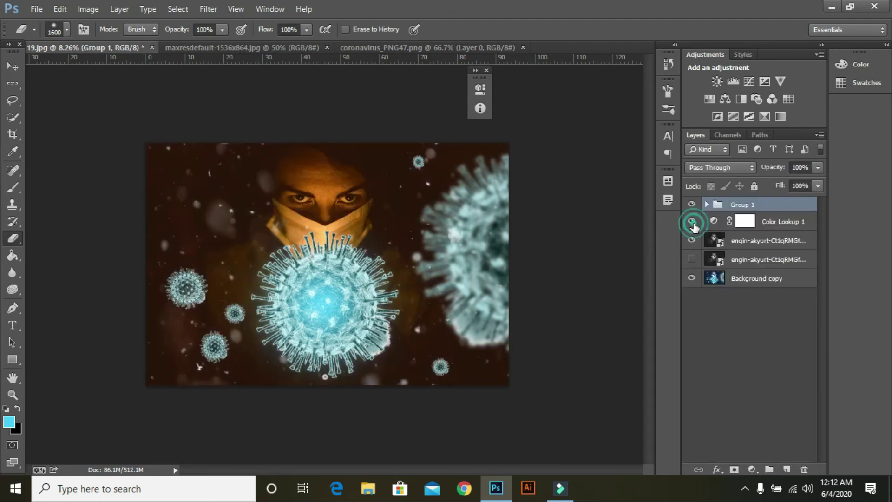
pyautogui.click(692, 222)
pyautogui.click(692, 222)
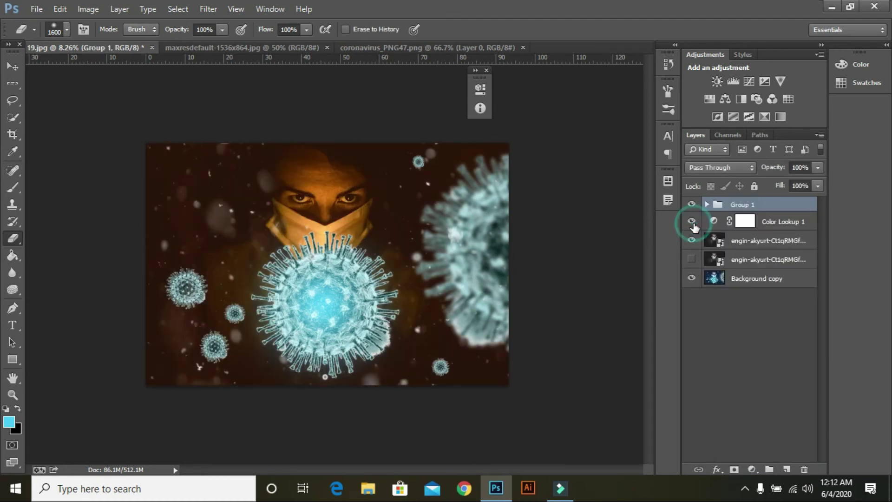
pyautogui.click(692, 221)
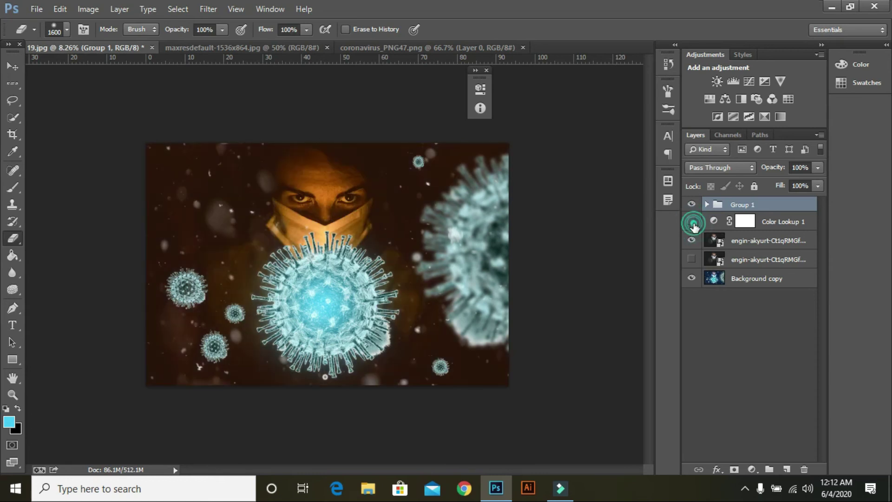
pyautogui.click(692, 222)
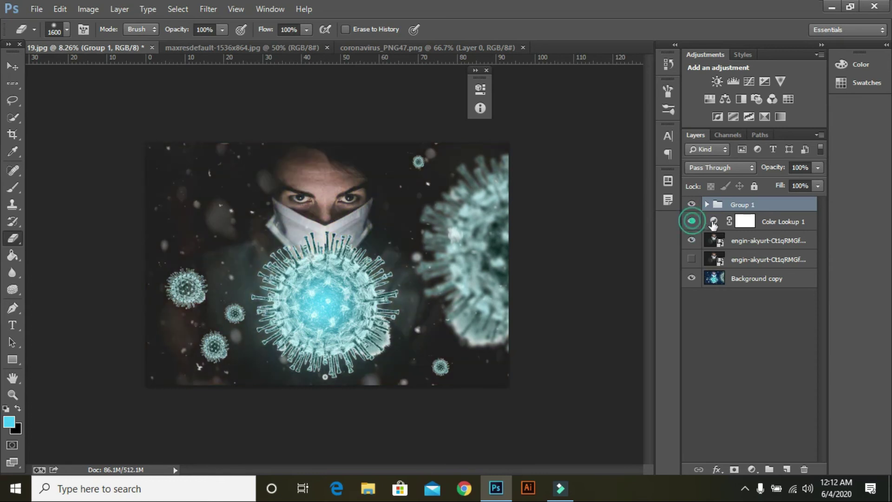
pyautogui.click(692, 221)
# Preview the 3DLUT presets of Color Lookup 1 and choose HorrorBlue.3DL for the teal grade.
pyautogui.doubleClick(714, 221)
pyautogui.moveTo(391, 81); pyautogui.dragTo(596, 79)
pyautogui.click(602, 120)
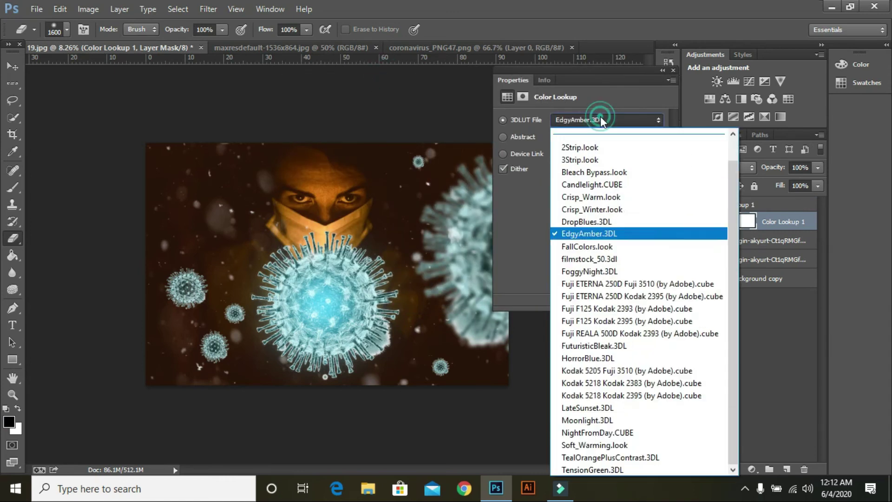
pyautogui.click(600, 85)
pyautogui.scroll(-3, 595, 118)
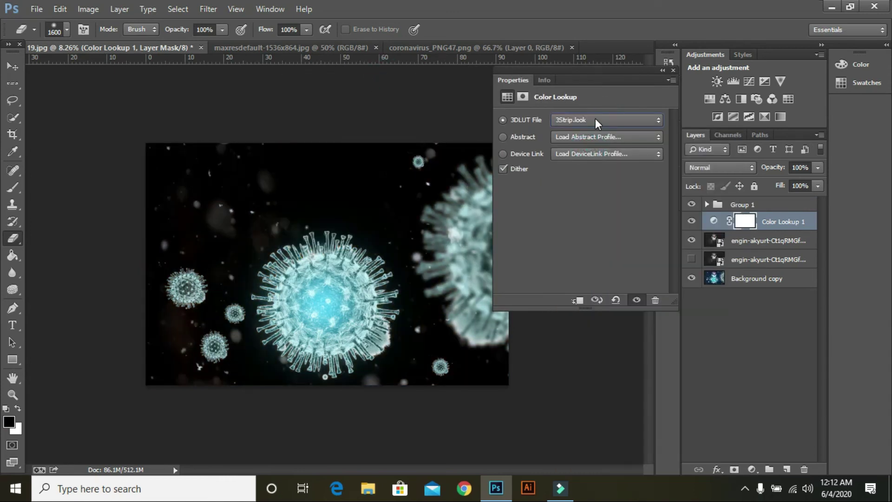
pyautogui.scroll(-1, 595, 119)
pyautogui.scroll(-2, 595, 120)
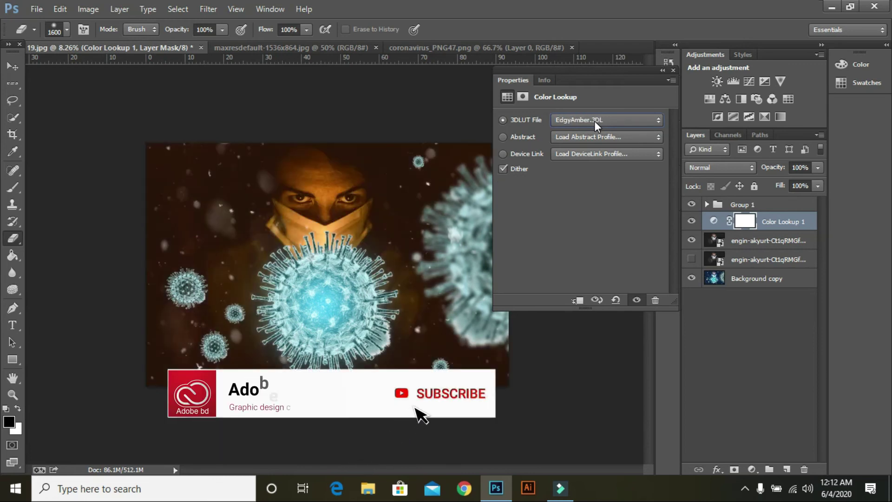
pyautogui.scroll(-3, 595, 121)
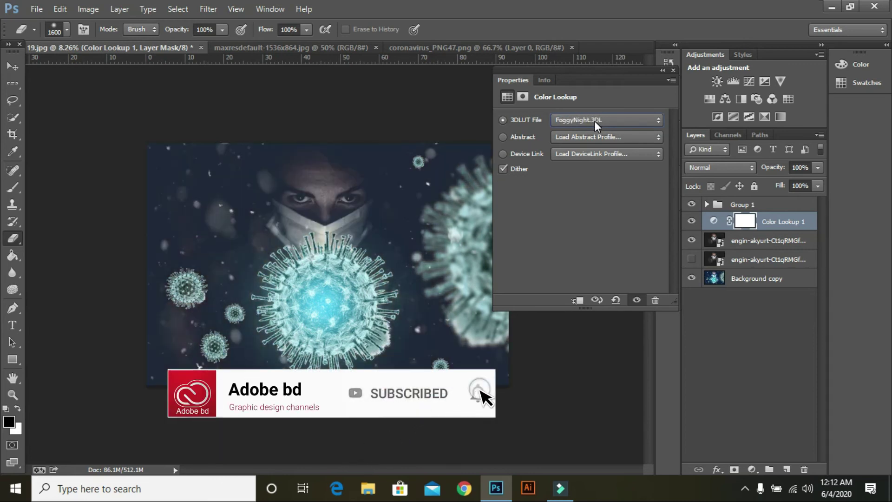
pyautogui.scroll(-3, 595, 121)
pyautogui.scroll(-2, 595, 121)
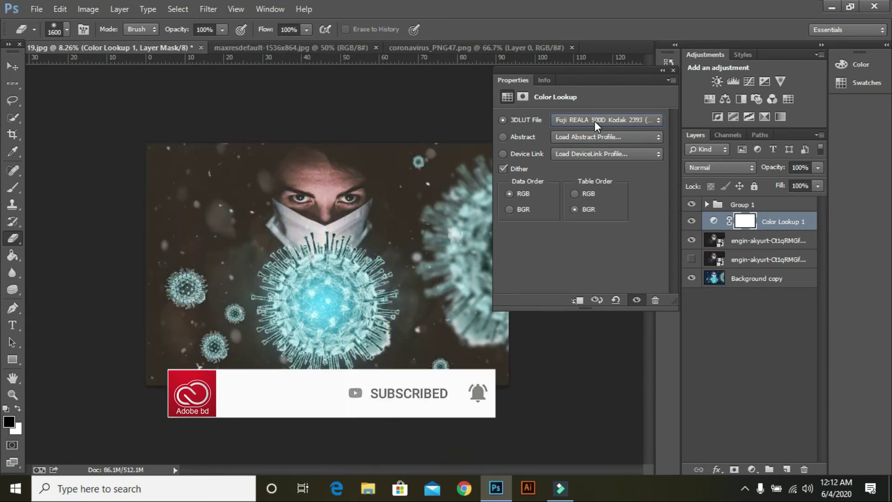
pyautogui.scroll(-3, 595, 121)
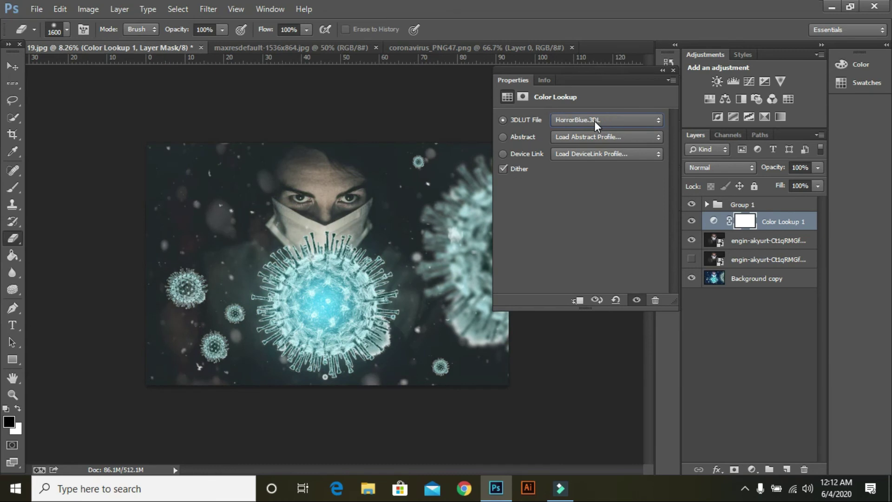
pyautogui.scroll(-1, 594, 121)
pyautogui.scroll(1, 595, 121)
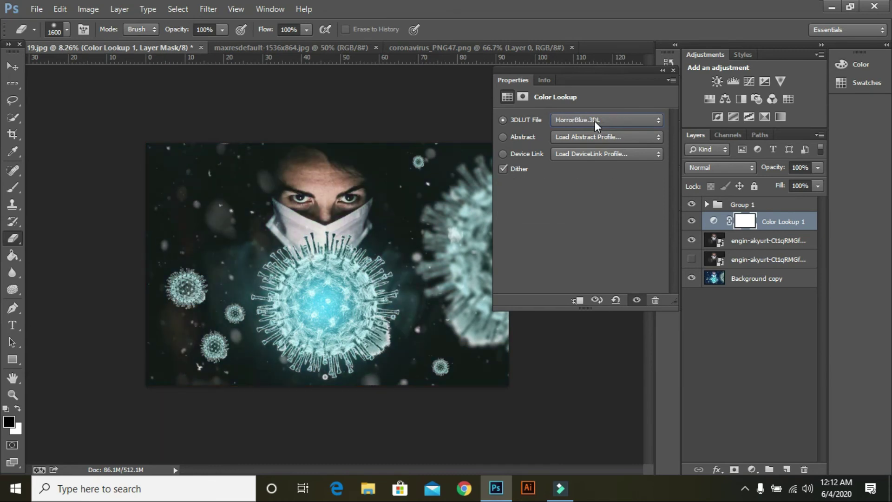
pyautogui.click(662, 71)
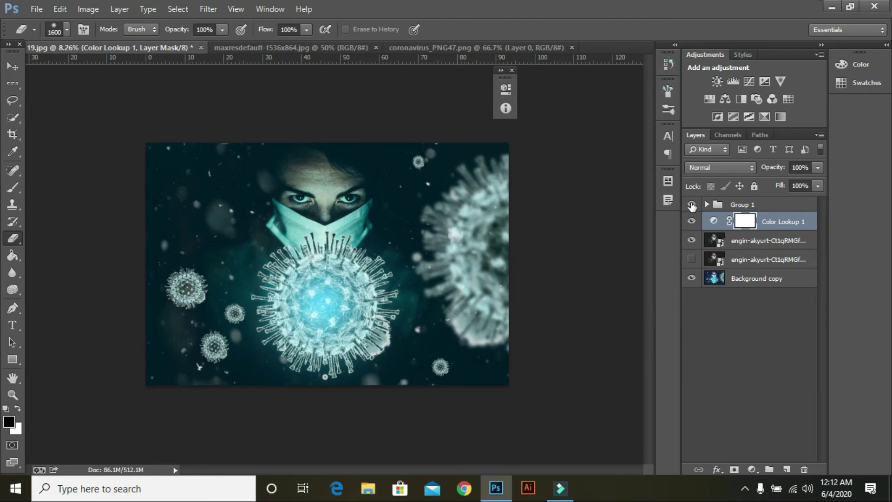
# Compare the composite with and without the upper portrait layer and Color Lookup 1, and examine the masked face up close.
pyautogui.click(693, 242)
pyautogui.click(693, 241)
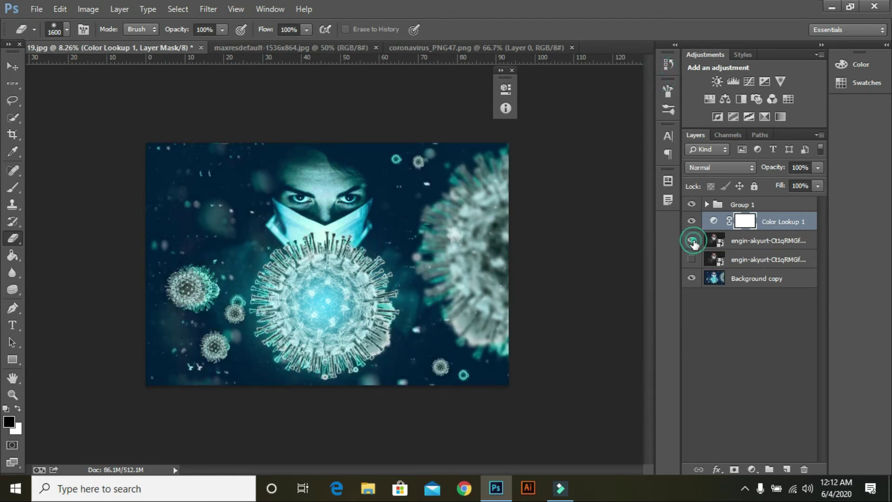
pyautogui.click(693, 241)
pyautogui.click(693, 242)
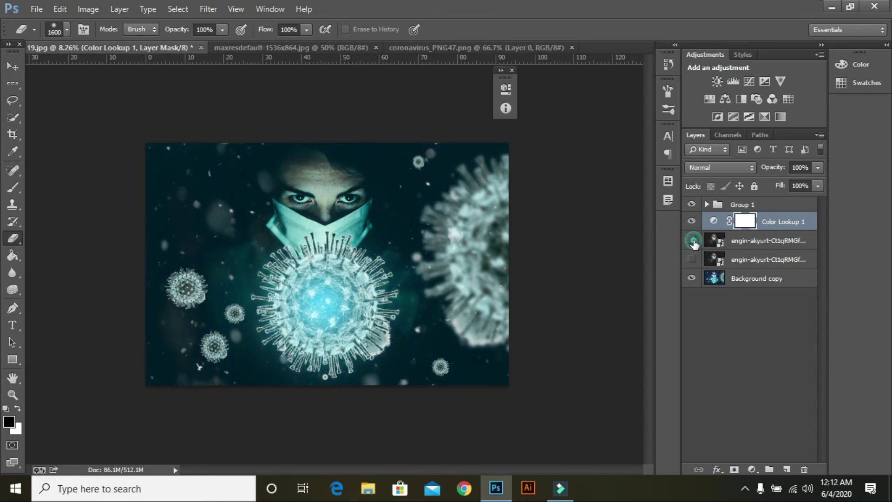
pyautogui.click(693, 241)
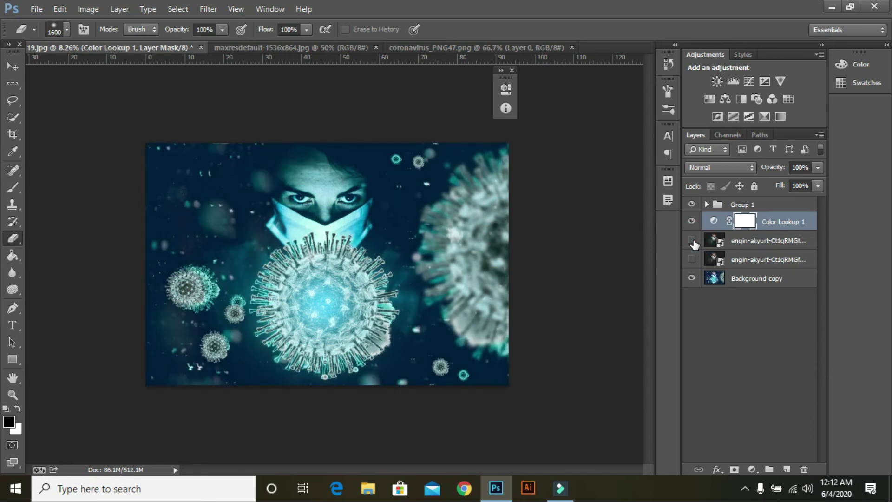
pyautogui.click(691, 221)
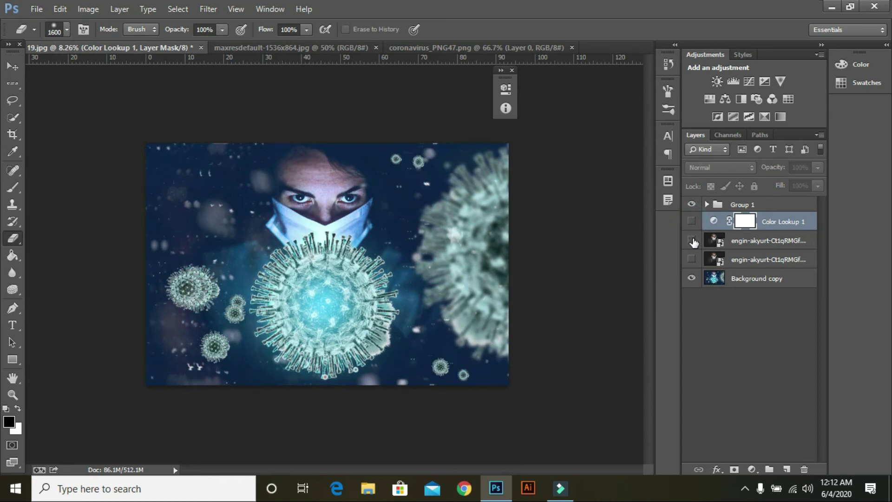
pyautogui.click(692, 242)
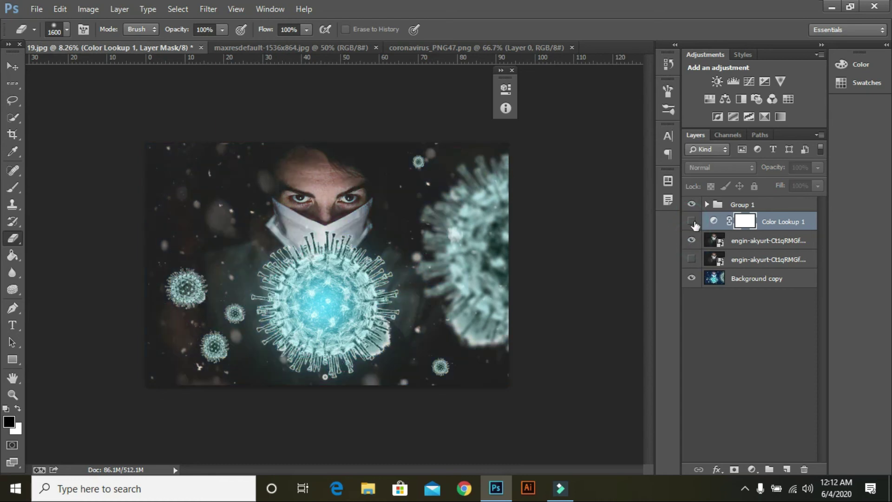
pyautogui.click(693, 221)
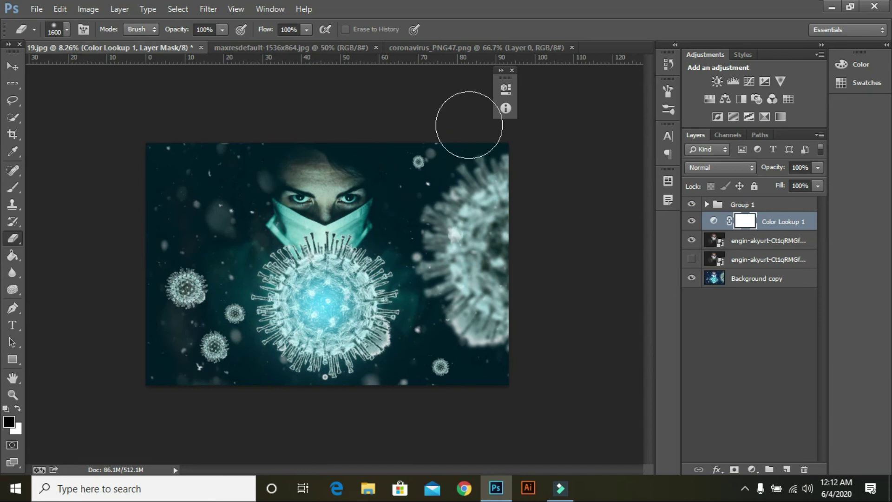
pyautogui.scroll(3, 333, 224)
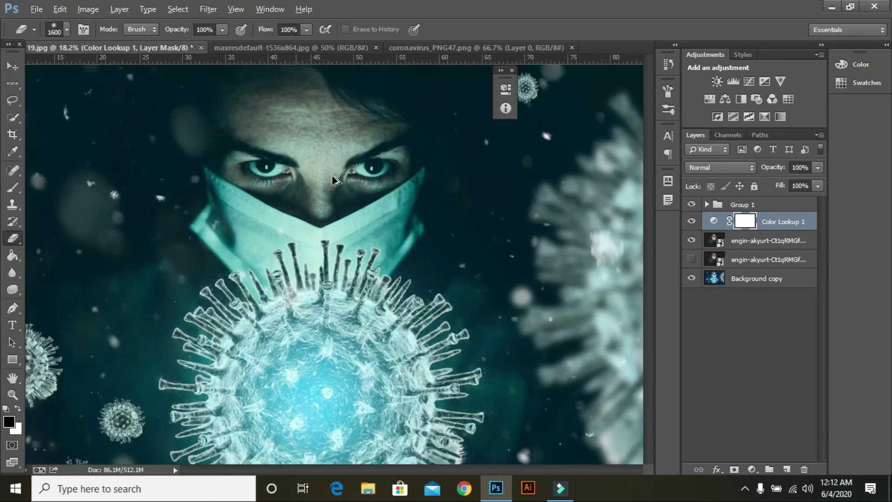
pyautogui.scroll(-2, 333, 182)
pyautogui.scroll(5, 330, 129)
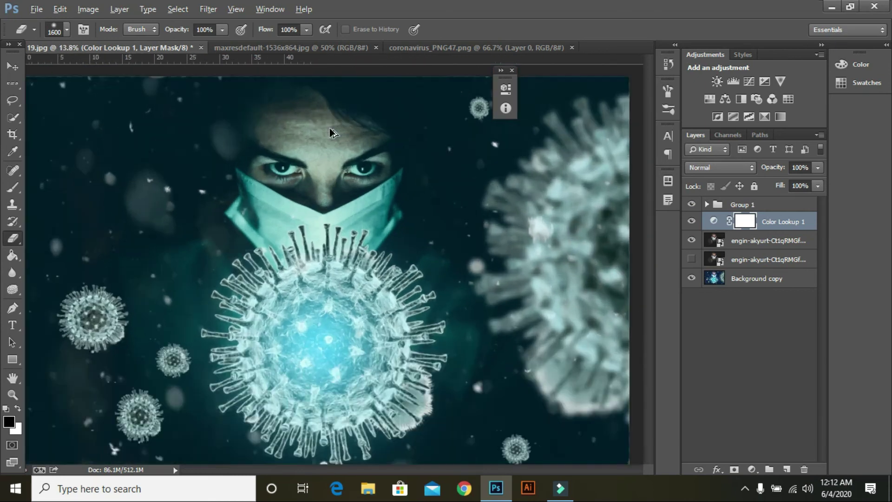
pyautogui.scroll(-3, 333, 141)
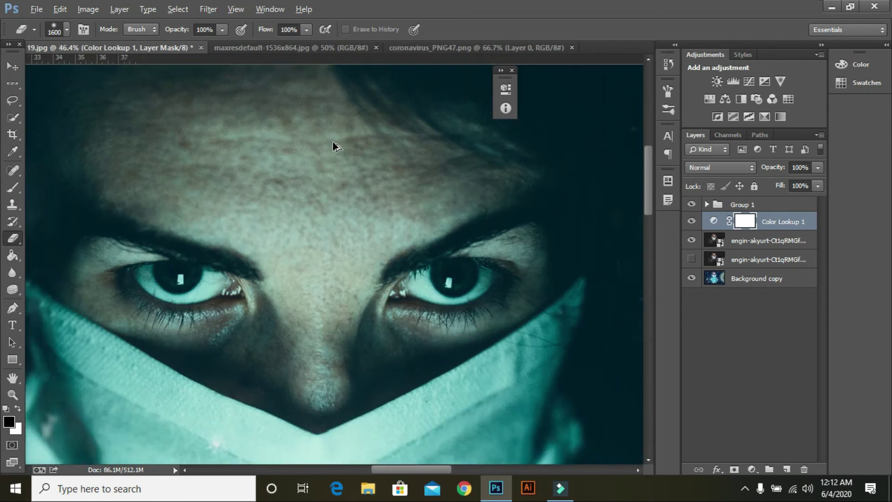
pyautogui.scroll(-4, 333, 144)
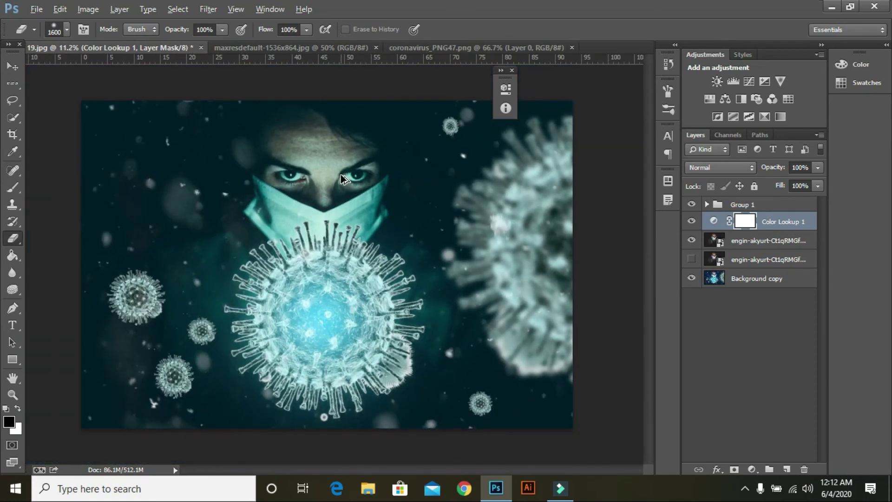
pyautogui.scroll(1, 341, 178)
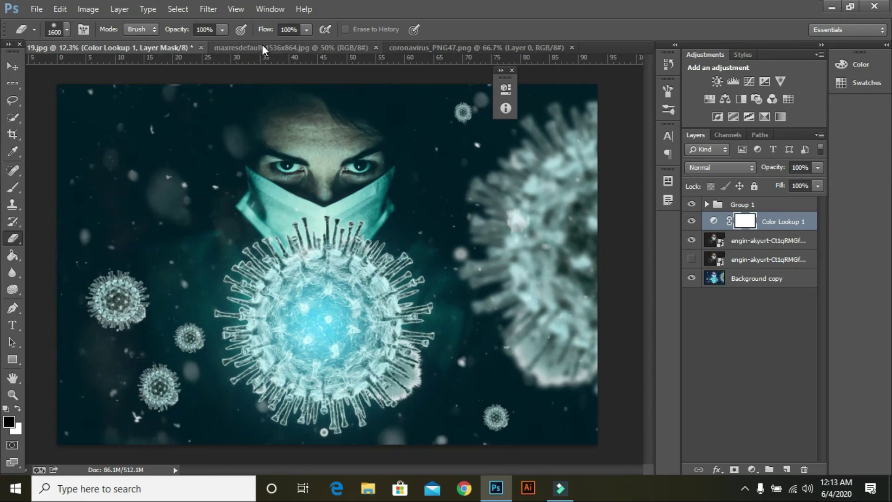
# Place the covid-19-4960254_1920-1920x1000 stamp image and position it in the dark area left of the subject's face.
pyautogui.click(37, 8)
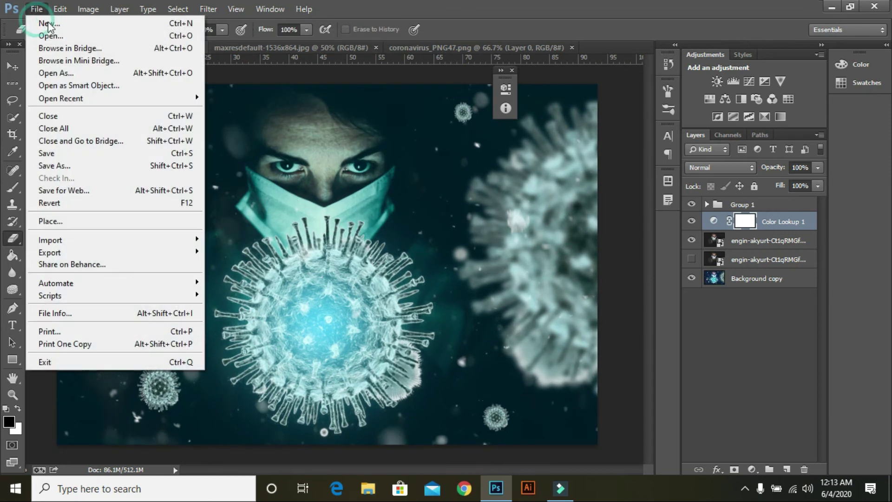
pyautogui.click(72, 221)
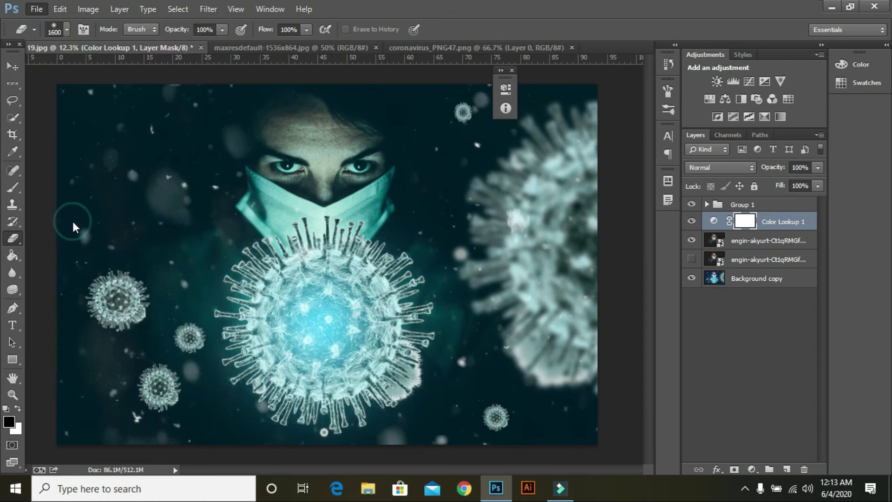
pyautogui.click(355, 224)
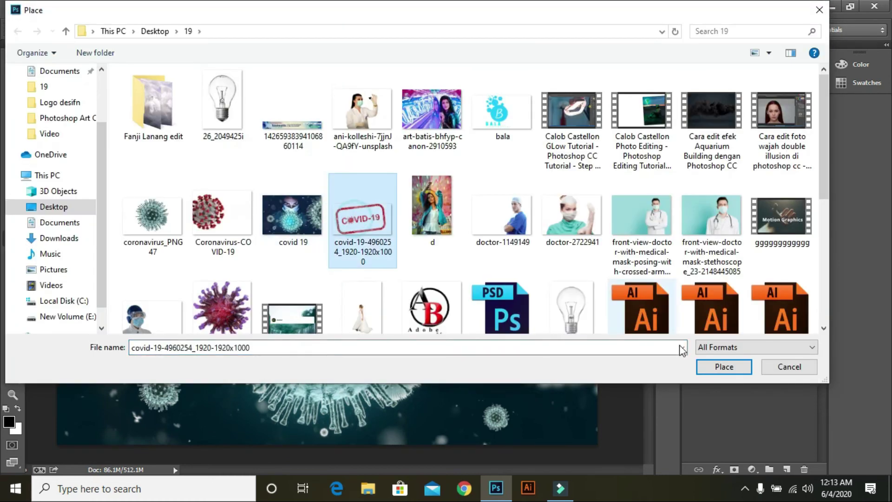
pyautogui.click(741, 366)
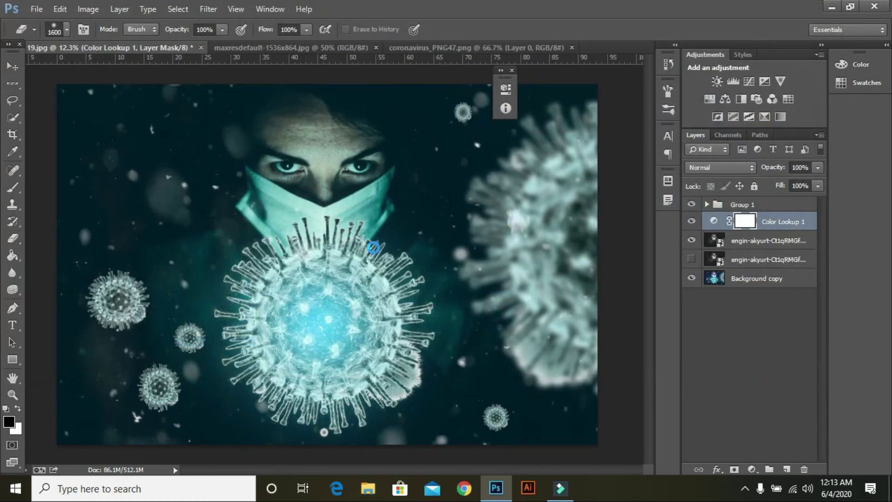
pyautogui.moveTo(351, 263); pyautogui.dragTo(192, 201)
pyautogui.click(657, 29)
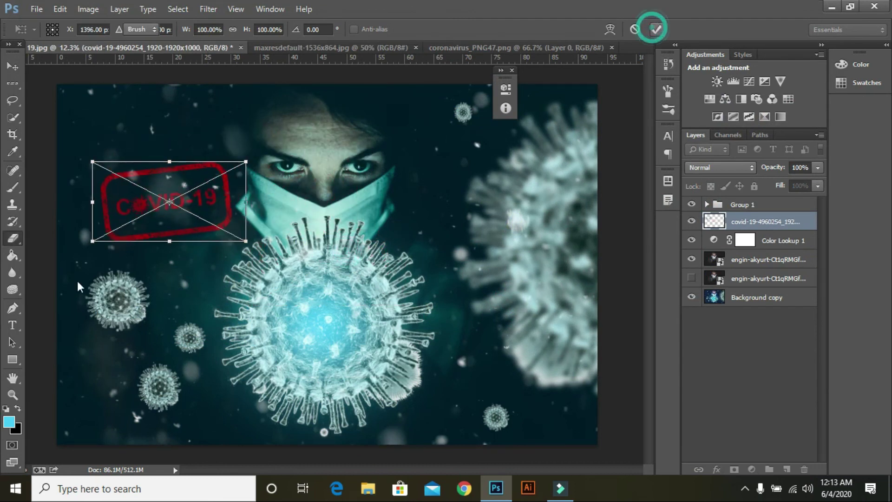
# Move the placed COVID-19 stamp layer above Group 1 in the layer stack and check the whole composition.
pyautogui.press('e')
pyautogui.moveTo(768, 228); pyautogui.dragTo(768, 199)
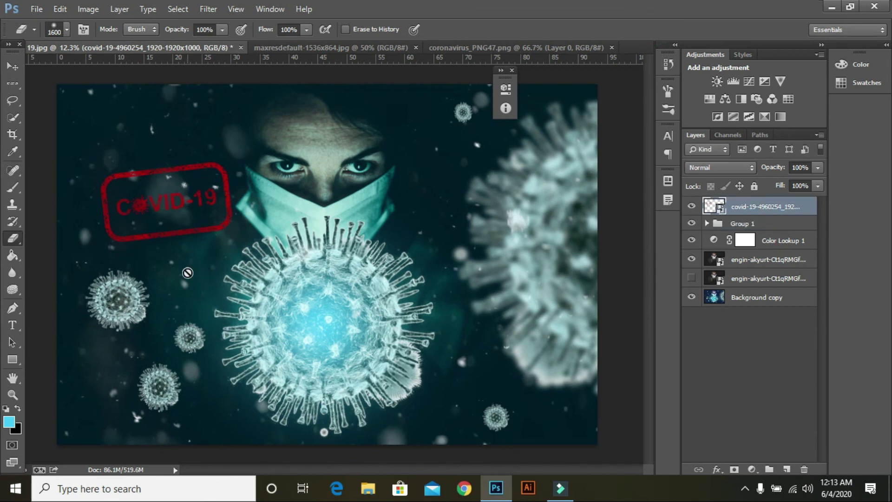
pyautogui.scroll(-2, 188, 264)
pyautogui.scroll(2, 238, 240)
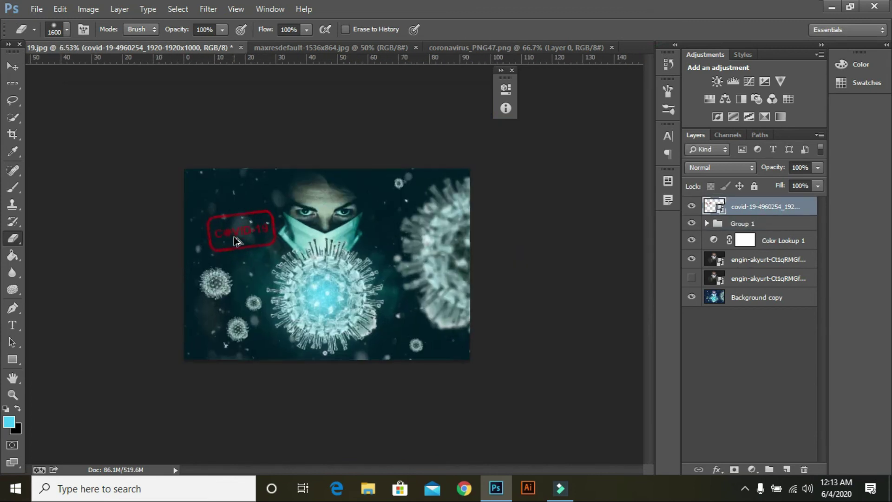
# Enlarge the COVID-19 stamp to about 130% width and 112% height and move it into the image's upper-left corner beside the forehead.
pyautogui.hotkey('ctrl', 't')
pyautogui.moveTo(276, 251); pyautogui.dragTo(305, 255)
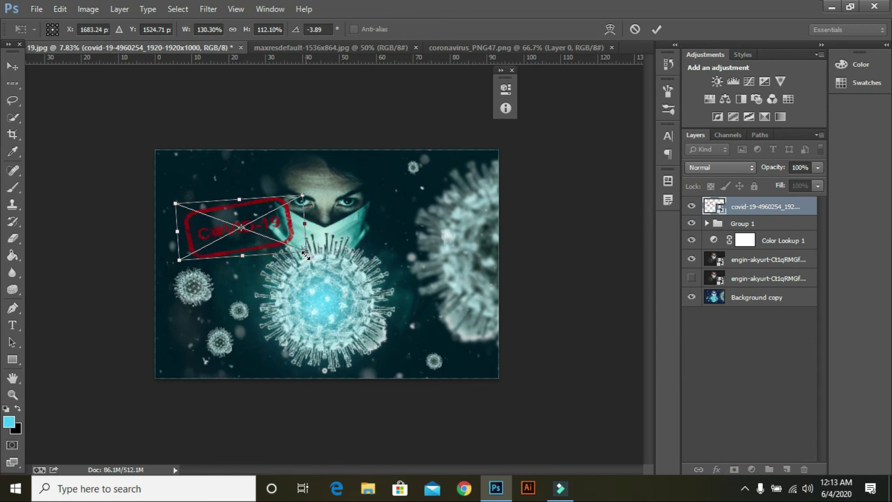
pyautogui.moveTo(238, 213); pyautogui.dragTo(221, 191)
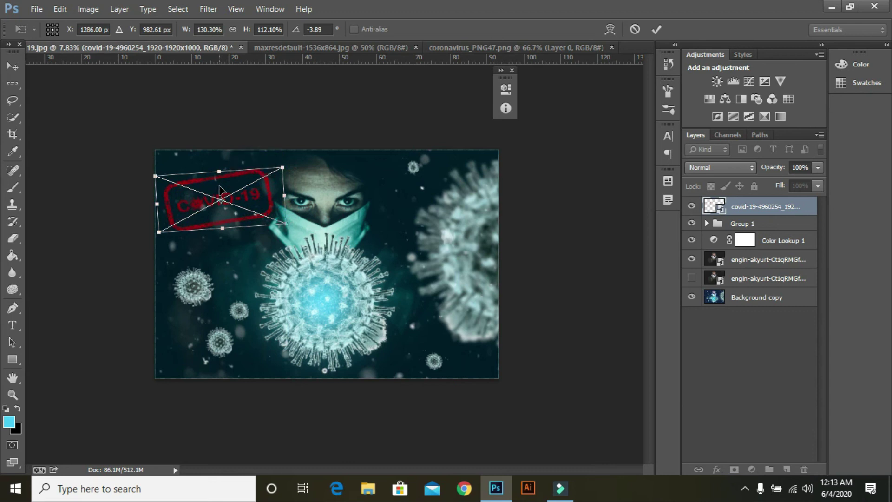
pyautogui.click(656, 29)
pyautogui.press('e')
# Narrow the COVID-19 stamp to about 124% width and 113% height so its frame clears the face mask.
pyautogui.scroll(2, 251, 168)
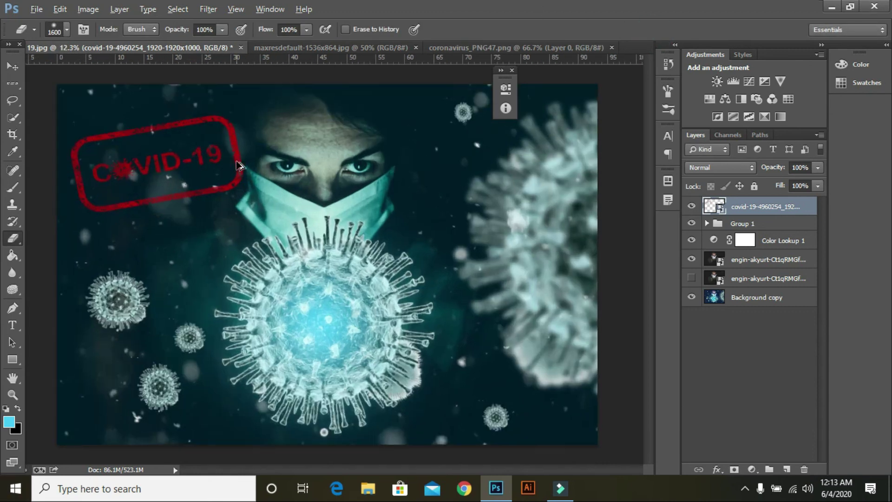
pyautogui.scroll(1, 139, 144)
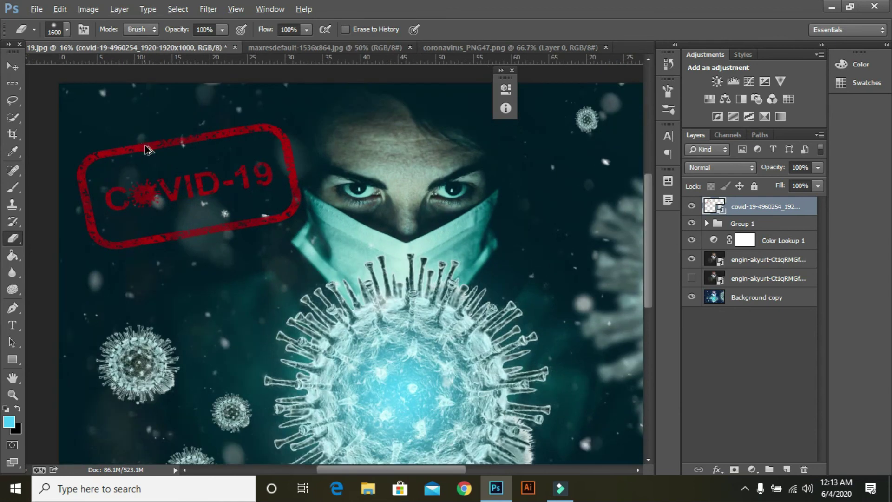
pyautogui.scroll(-2, 145, 146)
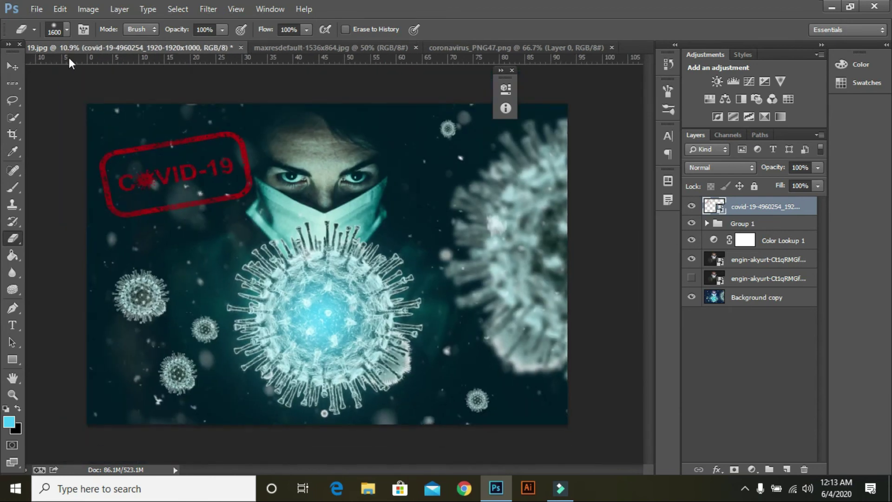
pyautogui.click(12, 66)
pyautogui.moveTo(253, 217)
pyautogui.mouseDown()
pyautogui.moveTo(270, 209)
pyautogui.moveTo(256, 210)
pyautogui.mouseUp()
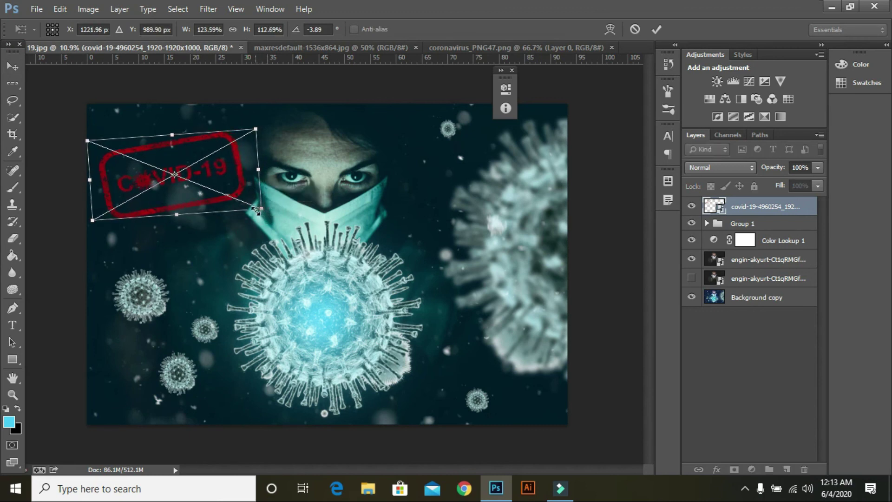
pyautogui.click(656, 29)
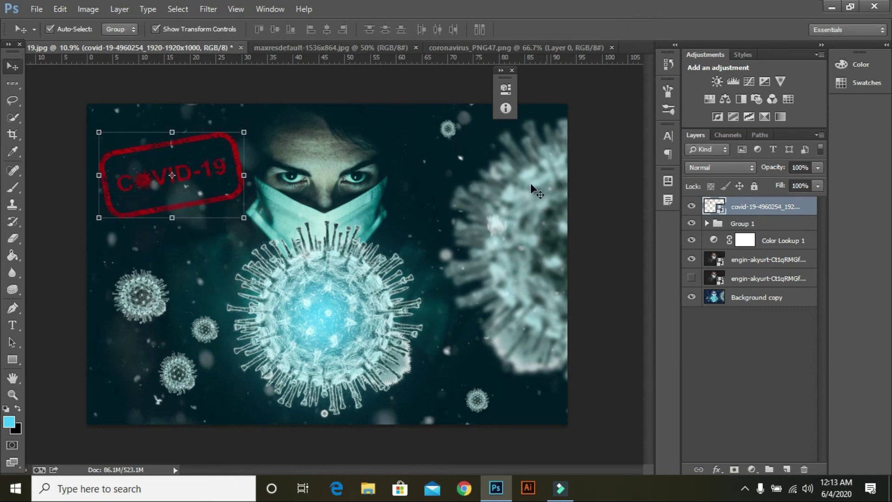